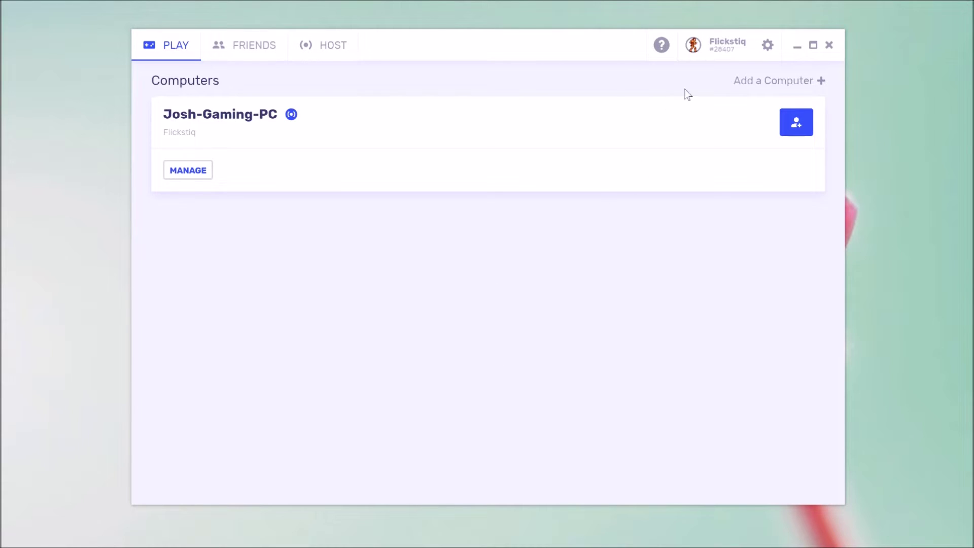
# - Open Parsec's Computer Settings page from the gear menu at top right
pyautogui.click(767, 45)
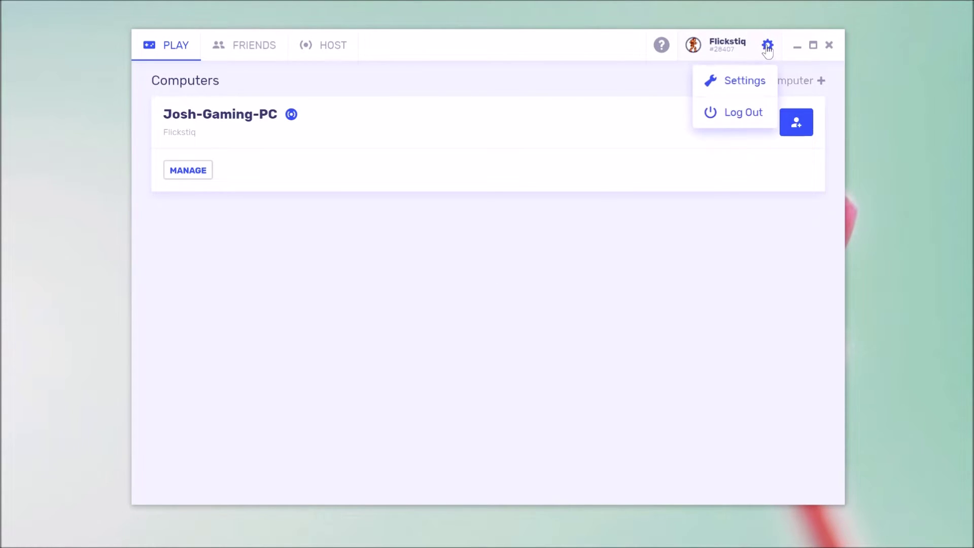
pyautogui.click(745, 81)
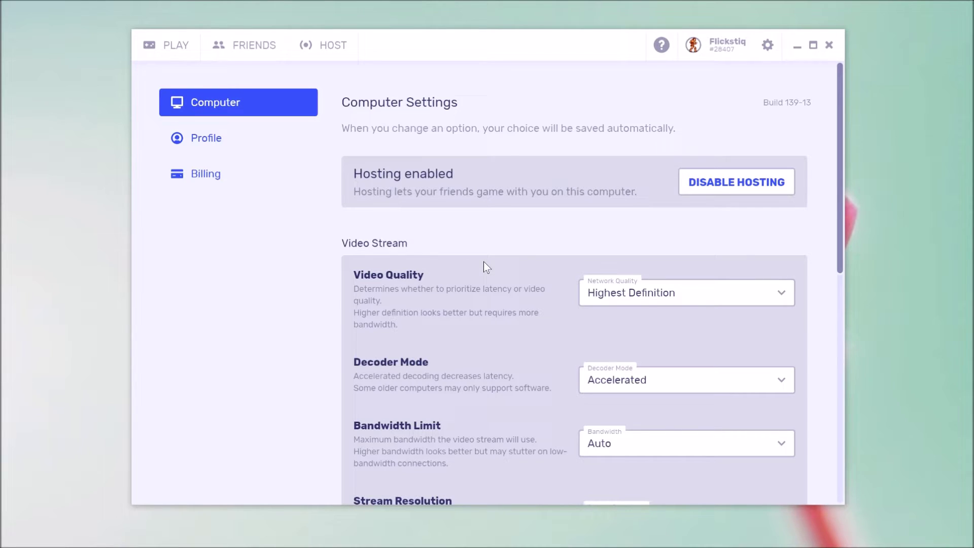
# - Set Parsec's Video Quality to Lowest Latency and cap the bandwidth at 5 Mbps
pyautogui.scroll(-3, 485, 263)
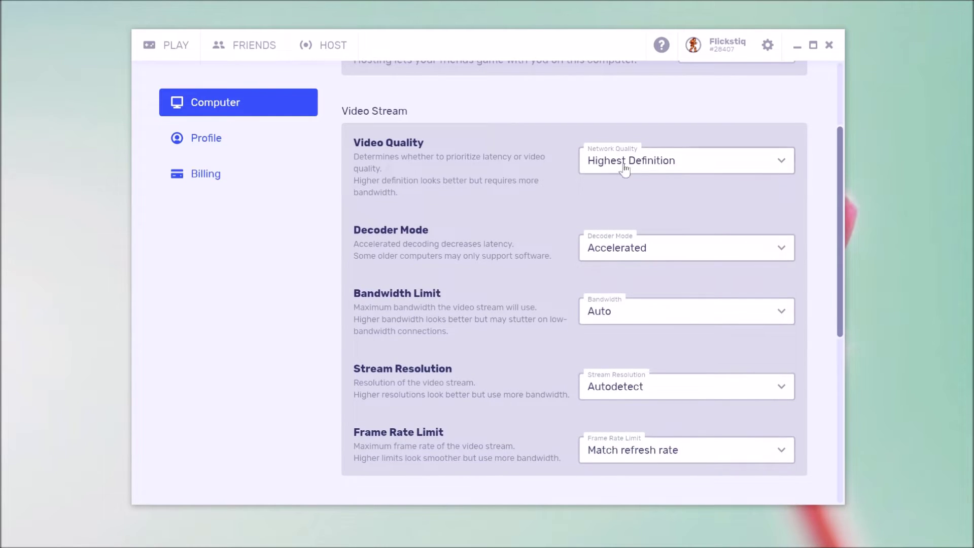
pyautogui.click(698, 167)
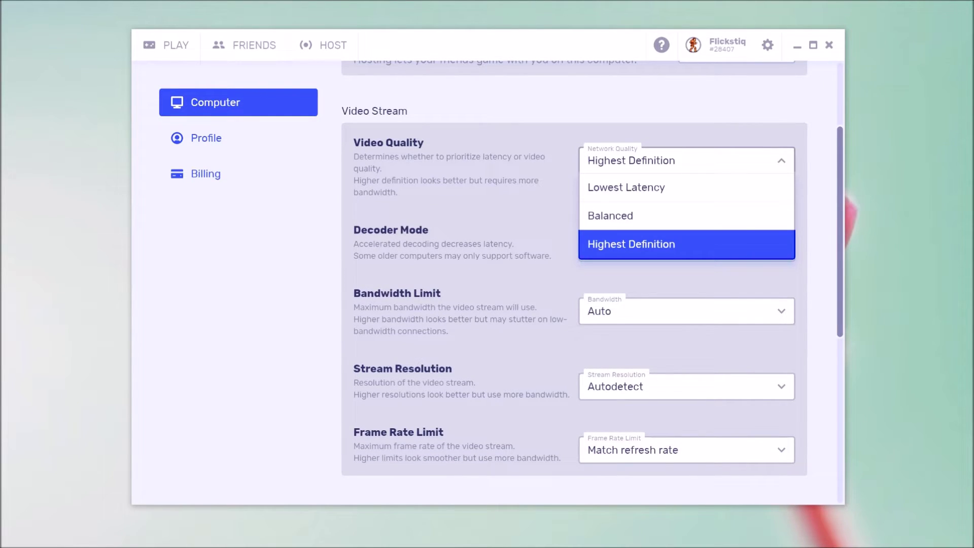
pyautogui.click(645, 187)
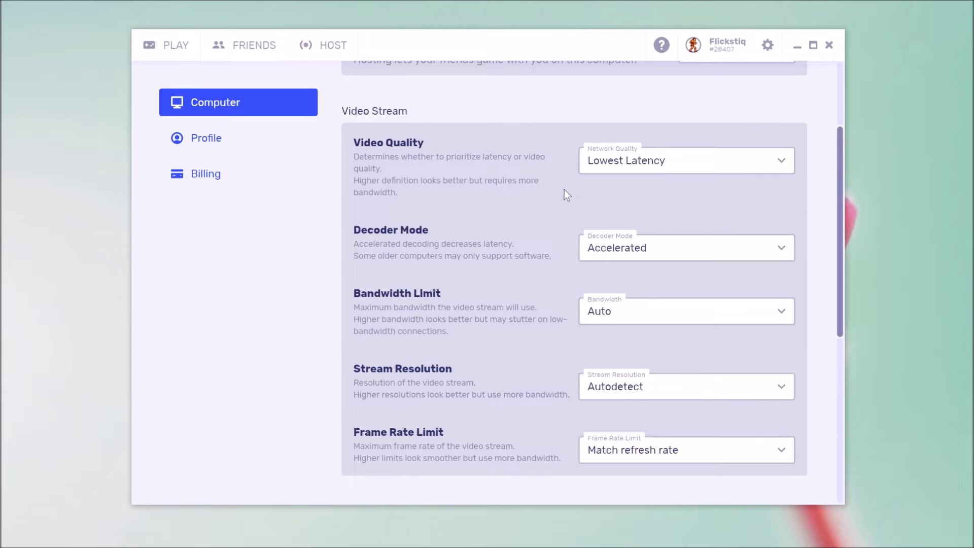
pyautogui.scroll(-2, 566, 195)
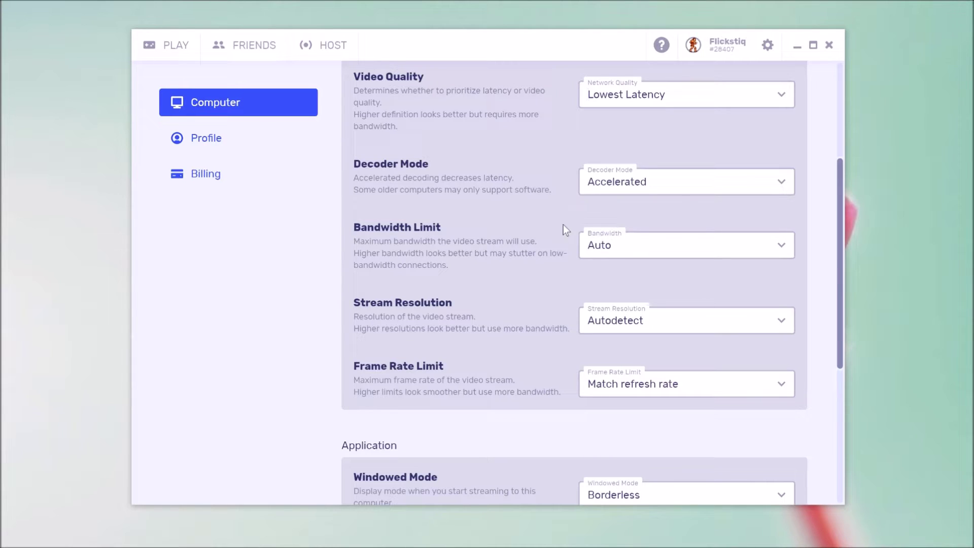
pyautogui.click(651, 251)
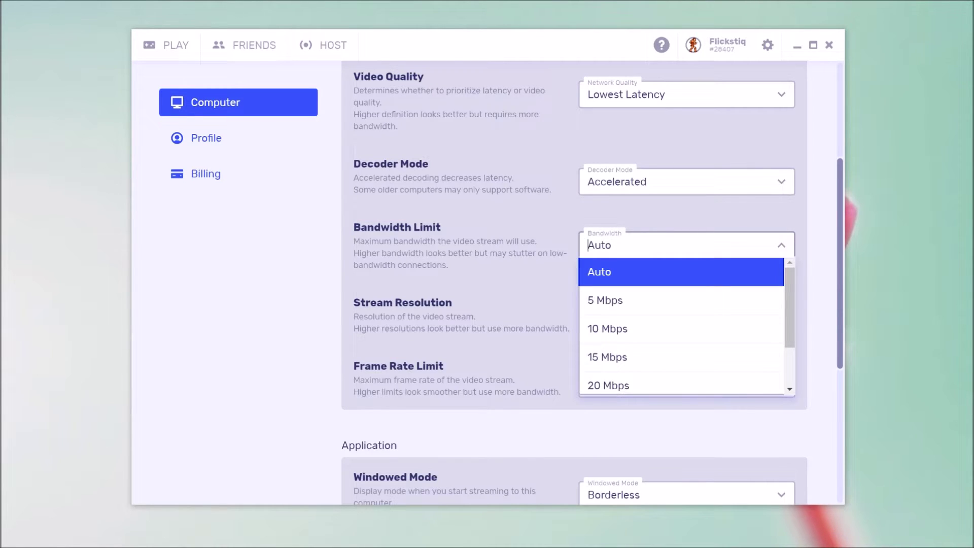
pyautogui.click(609, 300)
# - Set stream resolution to 1280x720, frame rate limit to 30 FPS, and VSync to Off
pyautogui.scroll(-1, 539, 291)
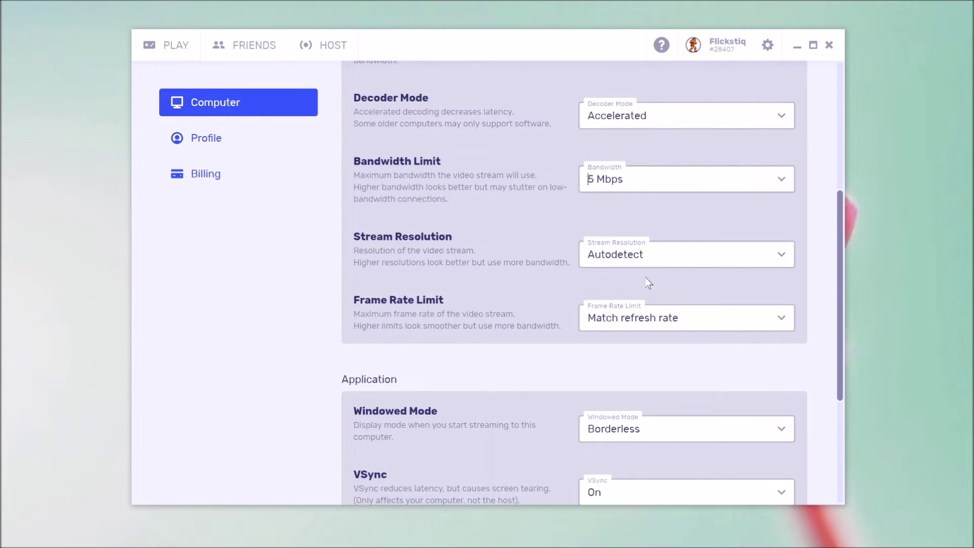
pyautogui.click(668, 259)
pyautogui.scroll(-3, 671, 294)
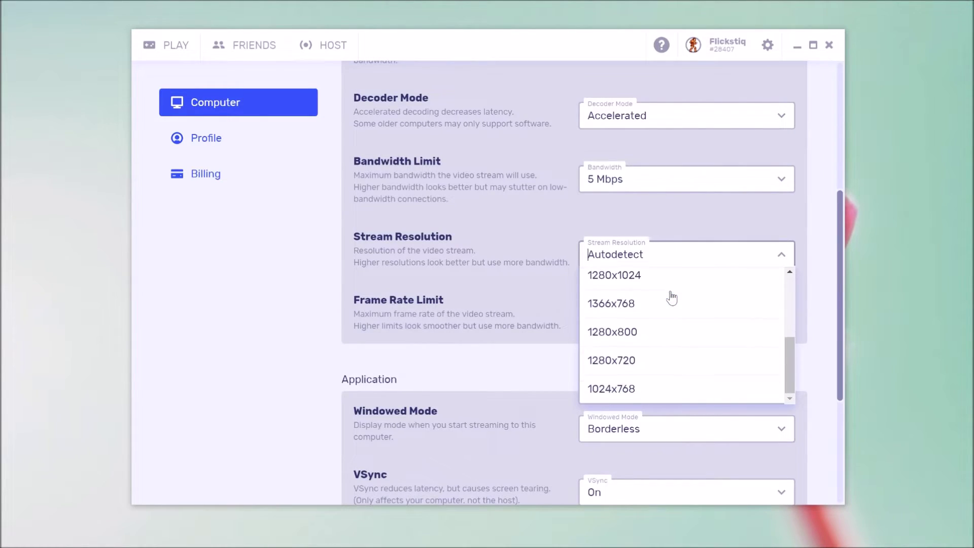
pyautogui.click(616, 366)
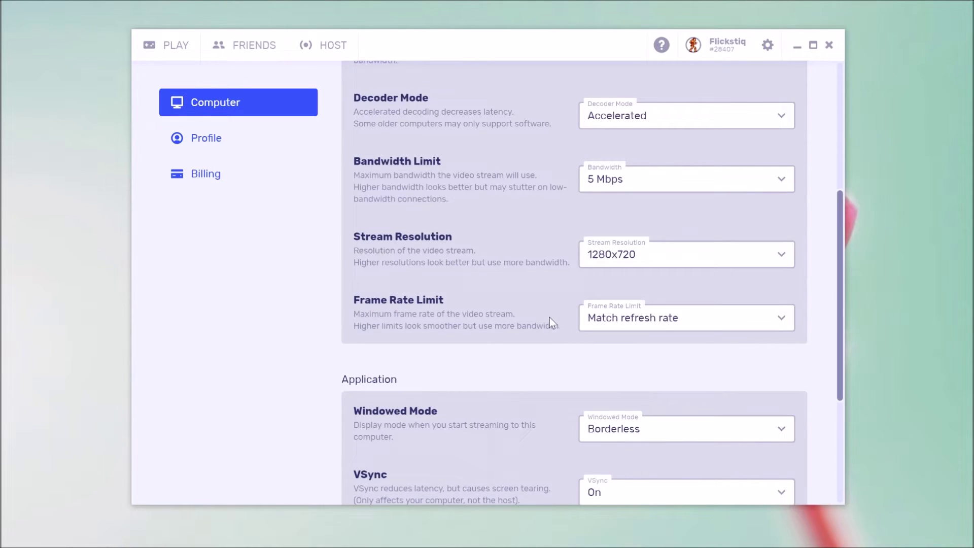
pyautogui.click(595, 329)
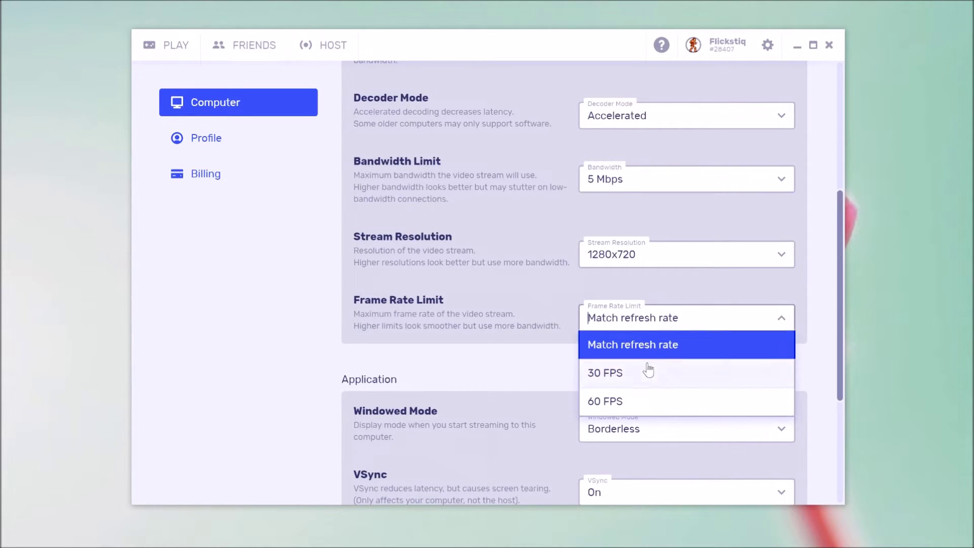
pyautogui.click(620, 373)
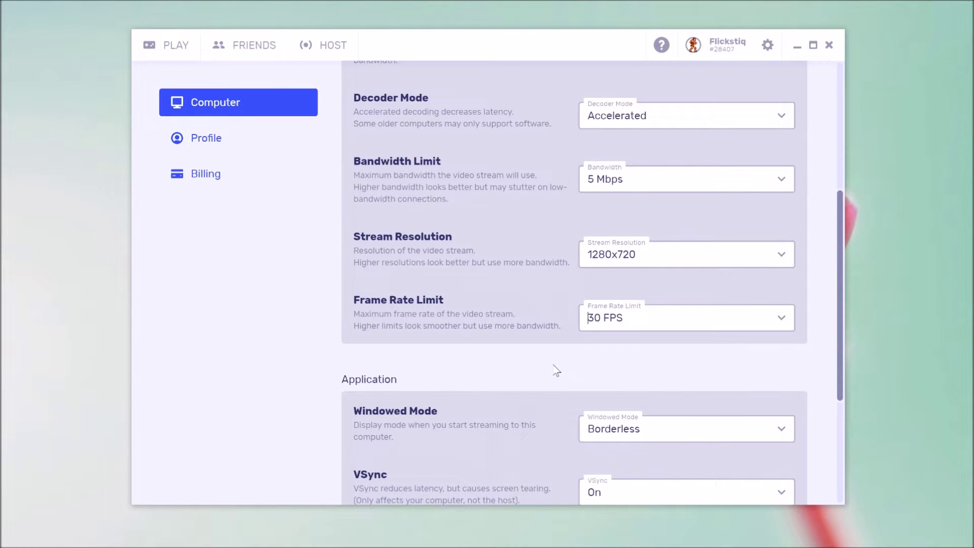
pyautogui.scroll(-4, 557, 370)
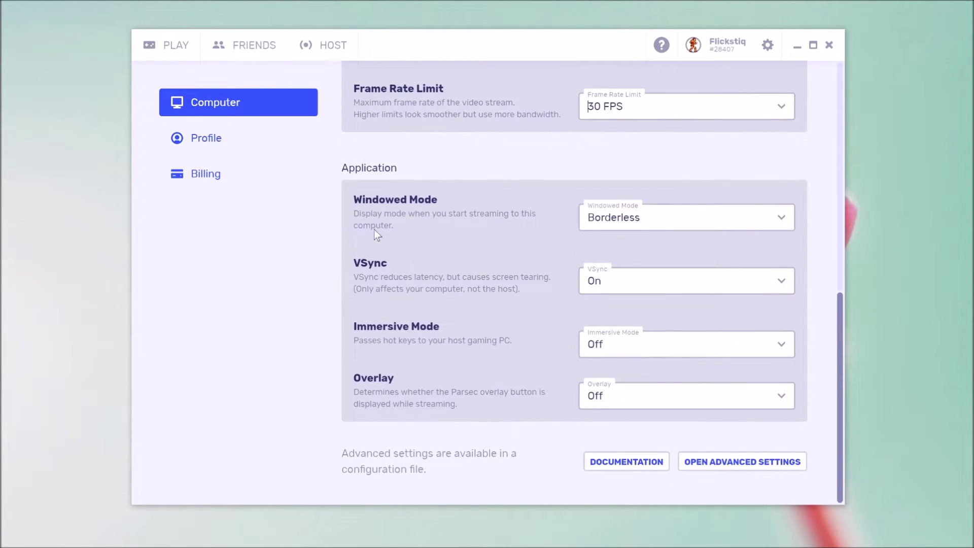
pyautogui.click(616, 287)
pyautogui.click(616, 336)
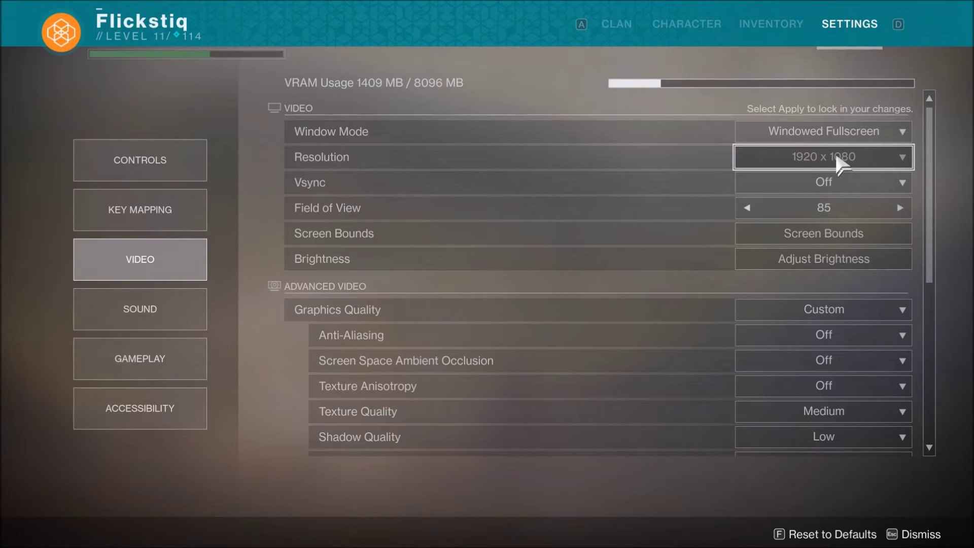
# - Change Destiny 2's Resolution dropdown from 1920 x 1080 to 1280 x 720
pyautogui.click(901, 161)
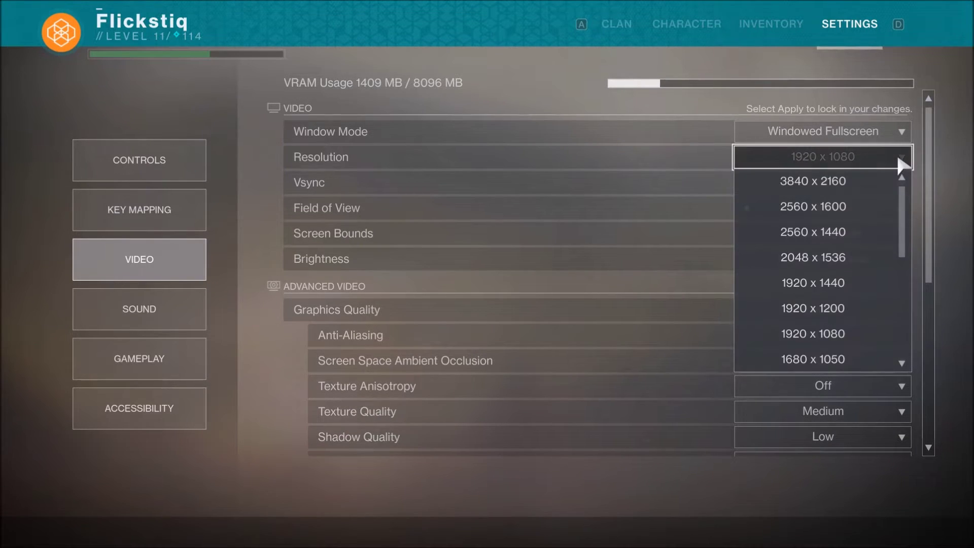
pyautogui.moveTo(905, 195); pyautogui.dragTo(908, 292)
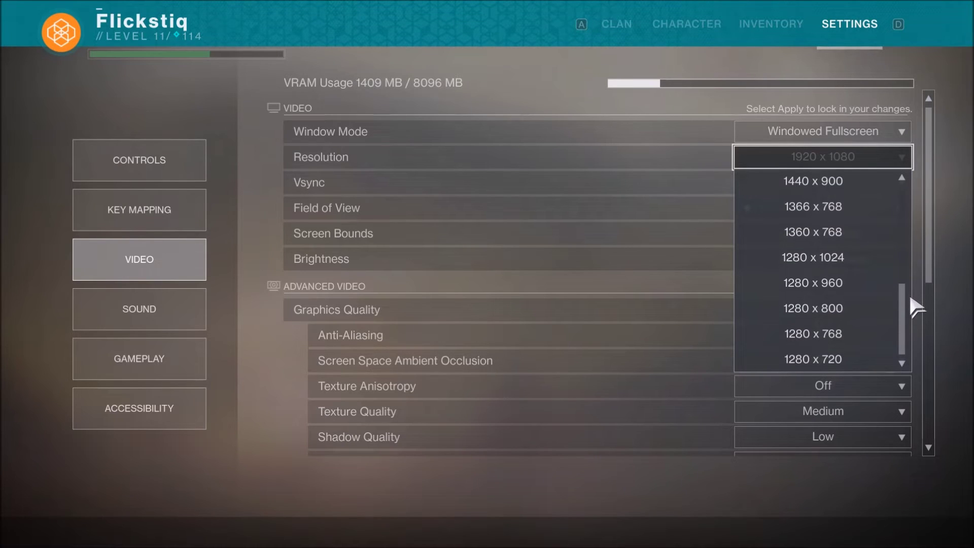
pyautogui.click(829, 358)
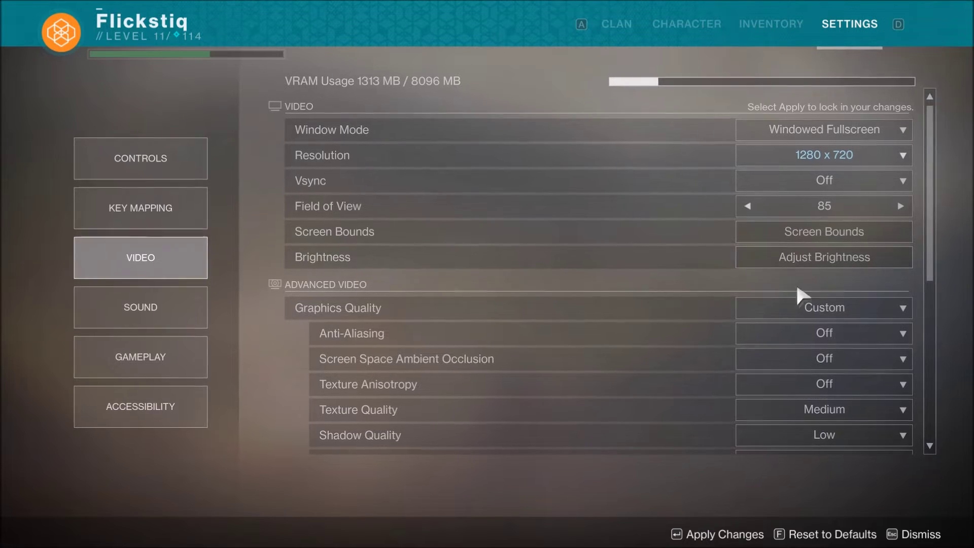
# - Set Texture and Shadow Quality to Lowest, Depth of Field Off, Environment Detail Distance Low
pyautogui.moveTo(928, 235); pyautogui.dragTo(937, 326)
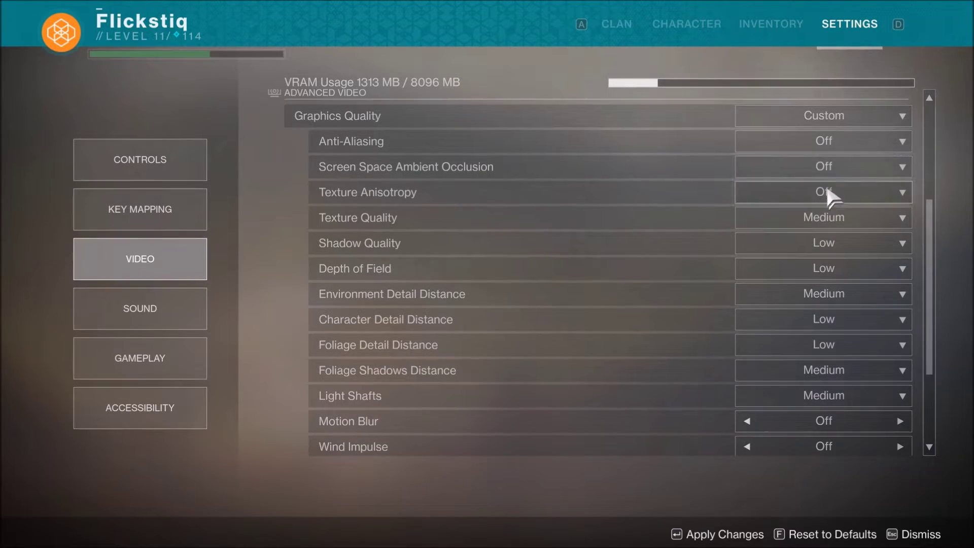
pyautogui.click(856, 217)
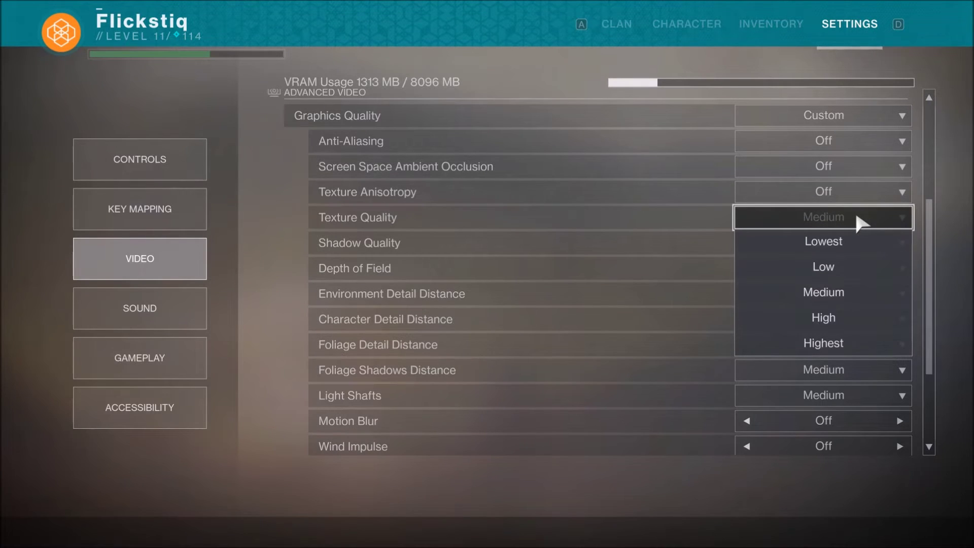
pyautogui.click(842, 242)
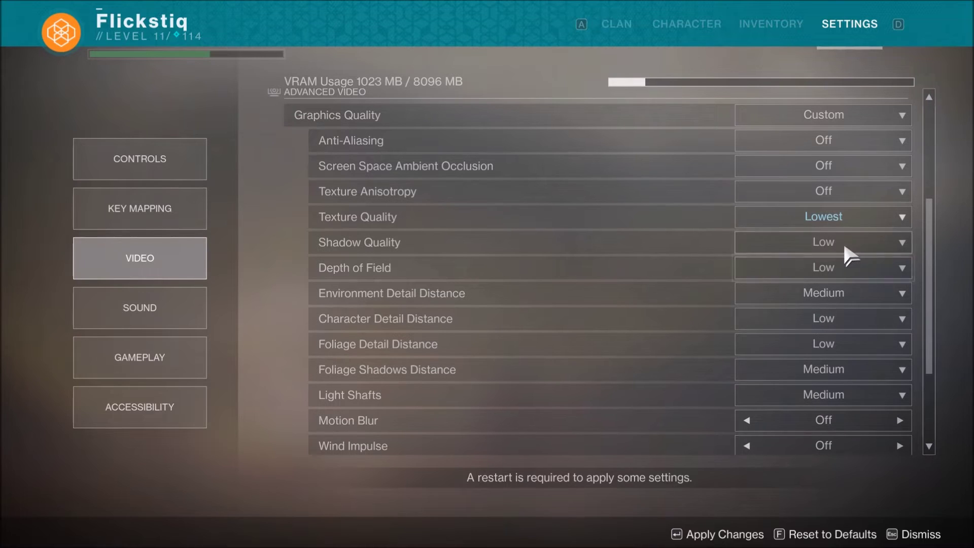
pyautogui.click(843, 241)
pyautogui.click(844, 263)
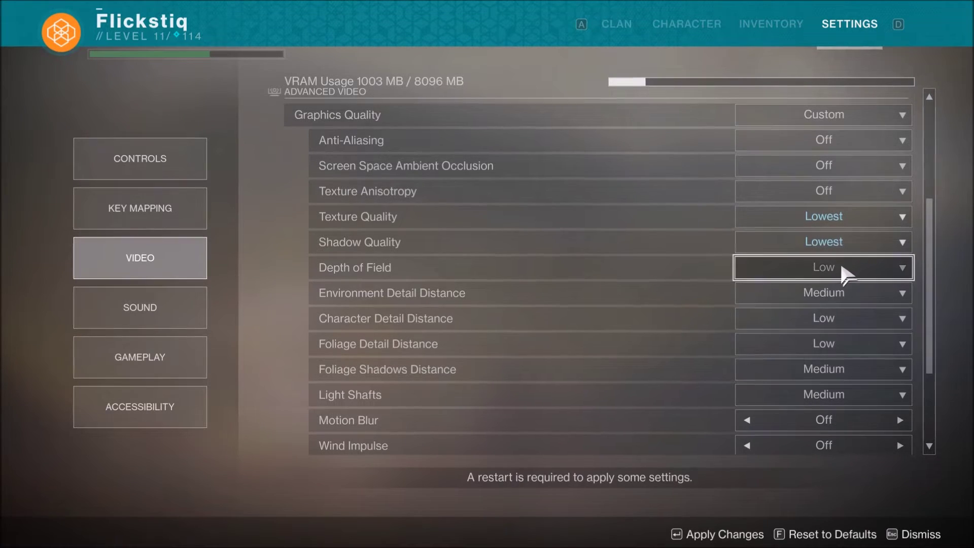
pyautogui.click(840, 262)
pyautogui.click(835, 291)
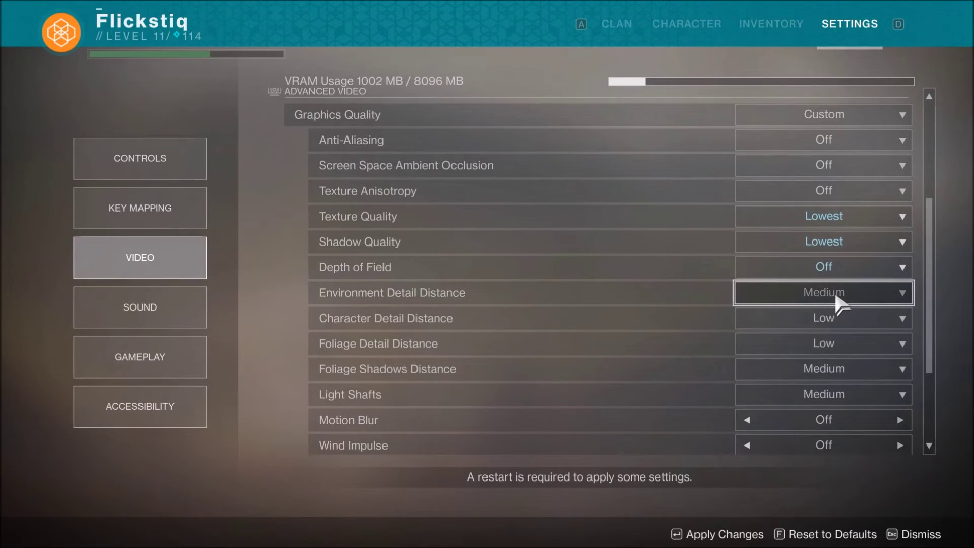
pyautogui.click(834, 294)
pyautogui.click(838, 315)
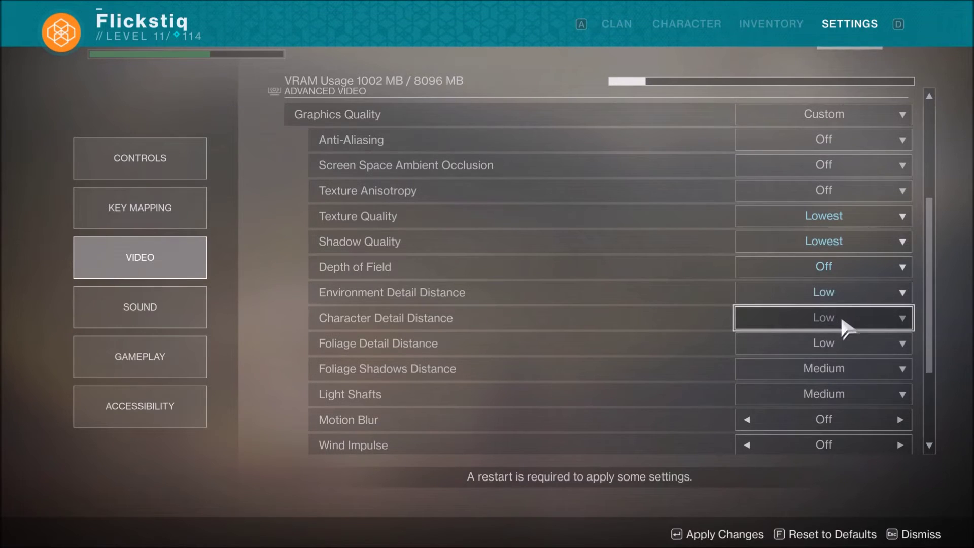
# - Keep Character Detail Distance at Low, and Foliage Shadows Distance and Light Shafts at Medium
pyautogui.click(840, 325)
pyautogui.click(839, 336)
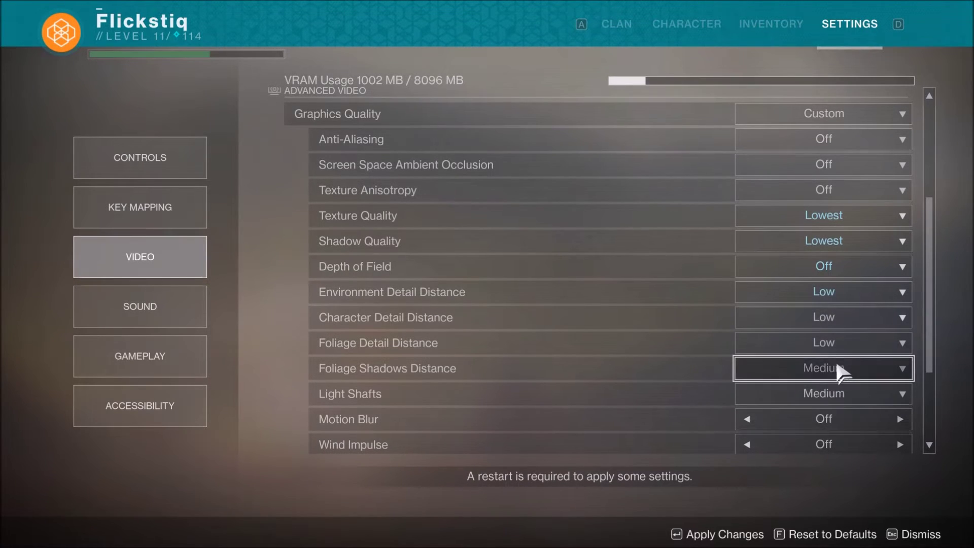
pyautogui.click(836, 362)
pyautogui.click(832, 394)
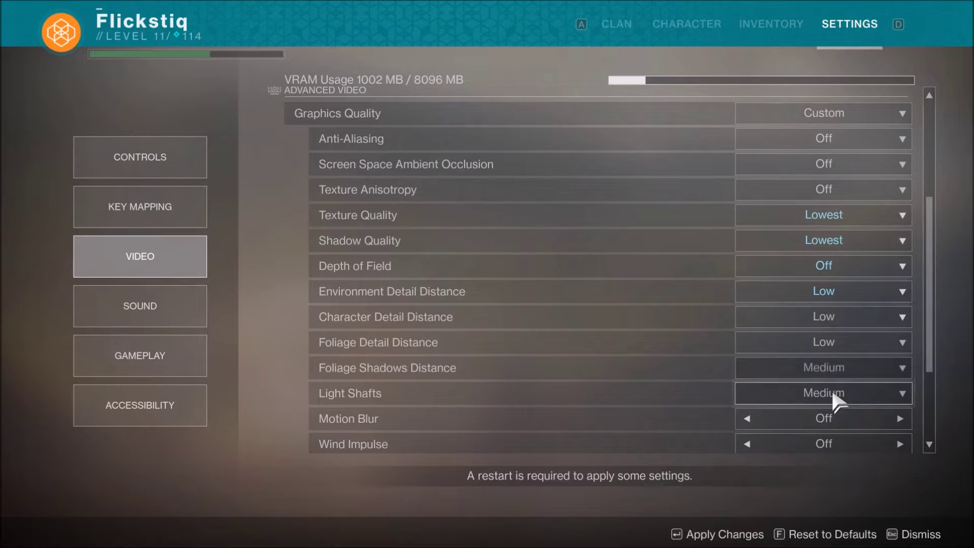
pyautogui.click(832, 394)
pyautogui.click(832, 347)
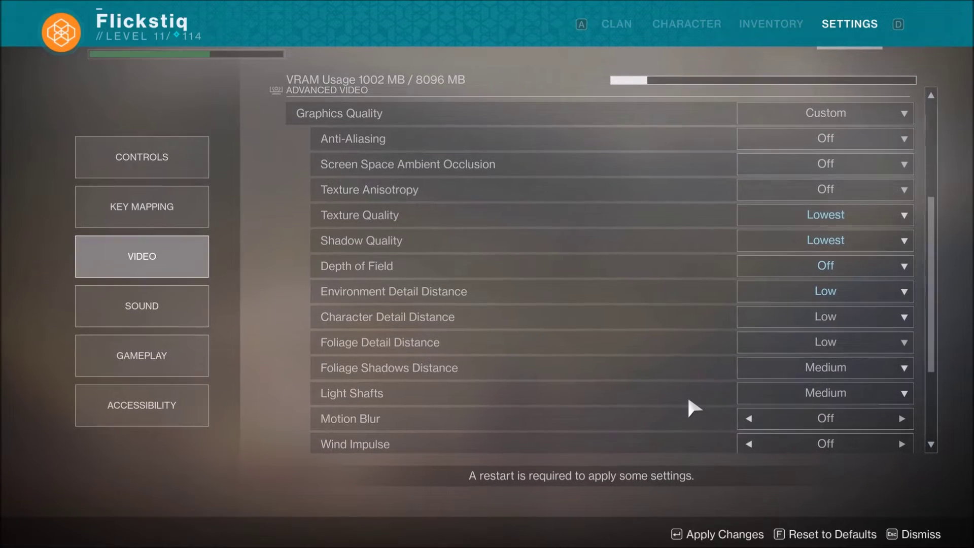
pyautogui.scroll(-5, 690, 406)
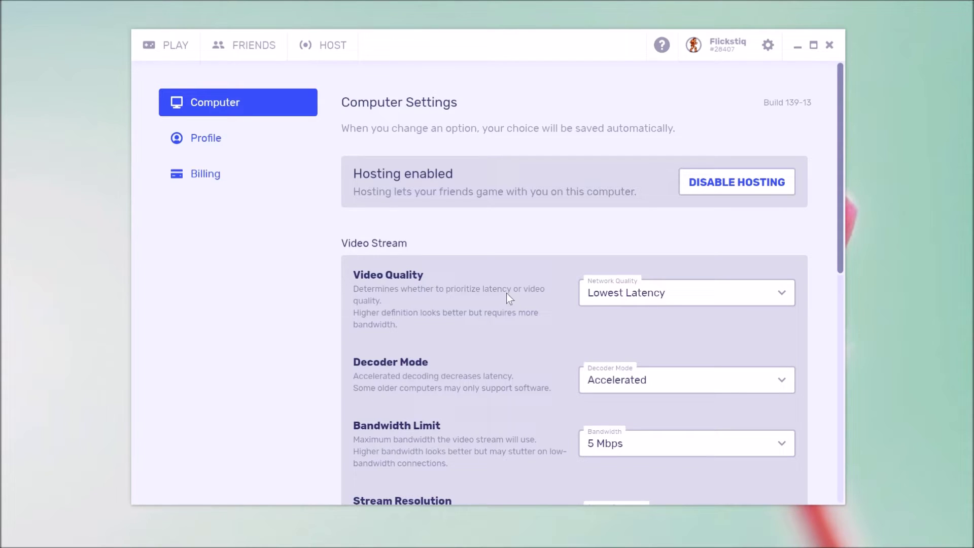
# - Set Parsec bandwidth to 10 Mbps, stream resolution to 1920x1080, and frame rate to match refresh rate
pyautogui.scroll(-3, 505, 288)
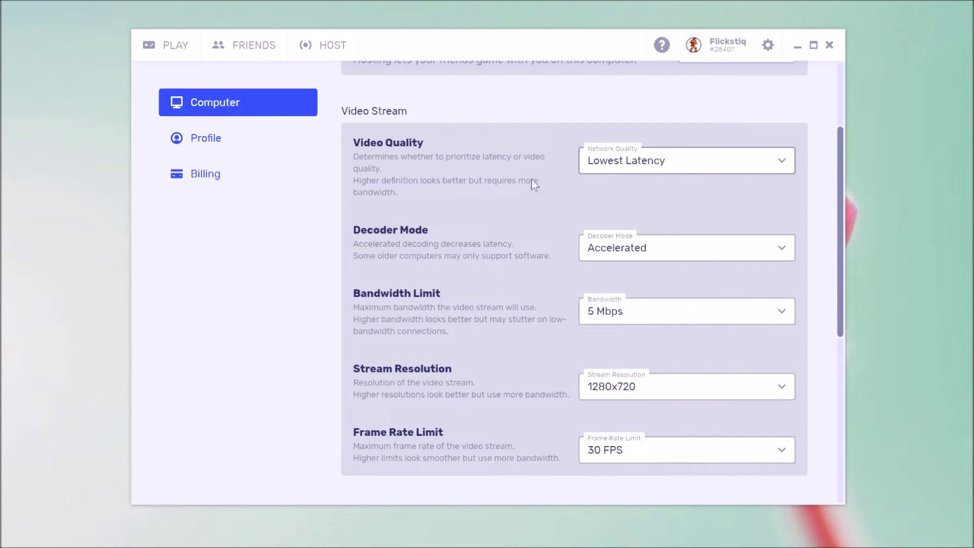
pyautogui.scroll(-1, 520, 191)
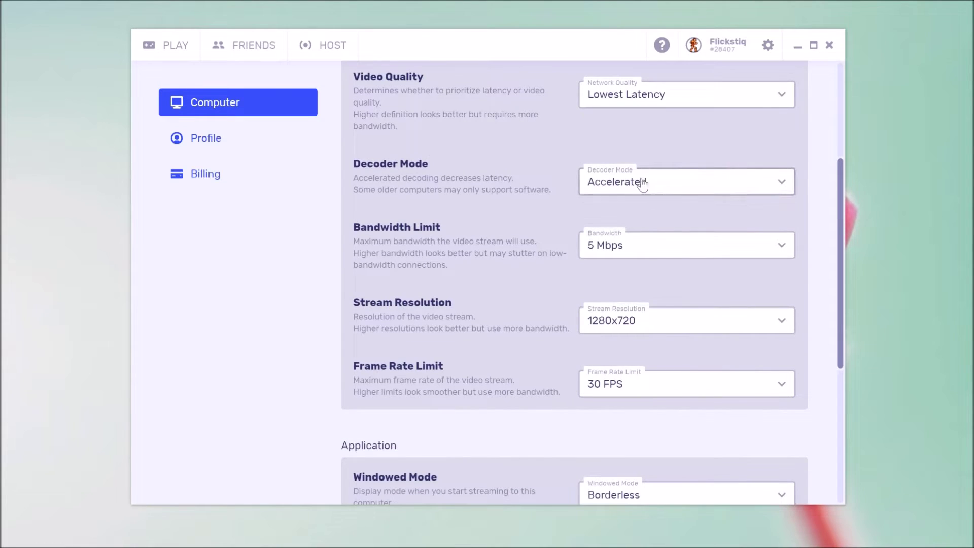
pyautogui.scroll(-1, 545, 196)
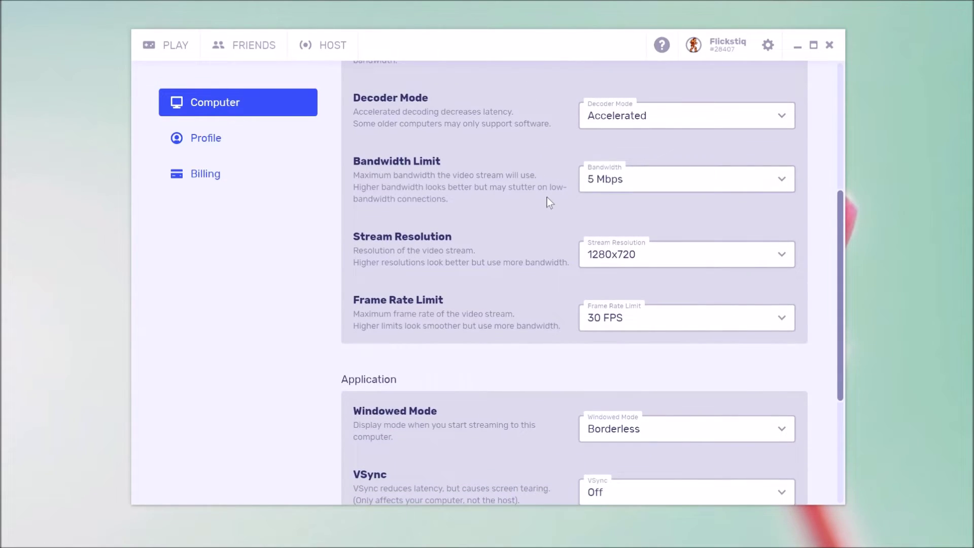
pyautogui.click(694, 186)
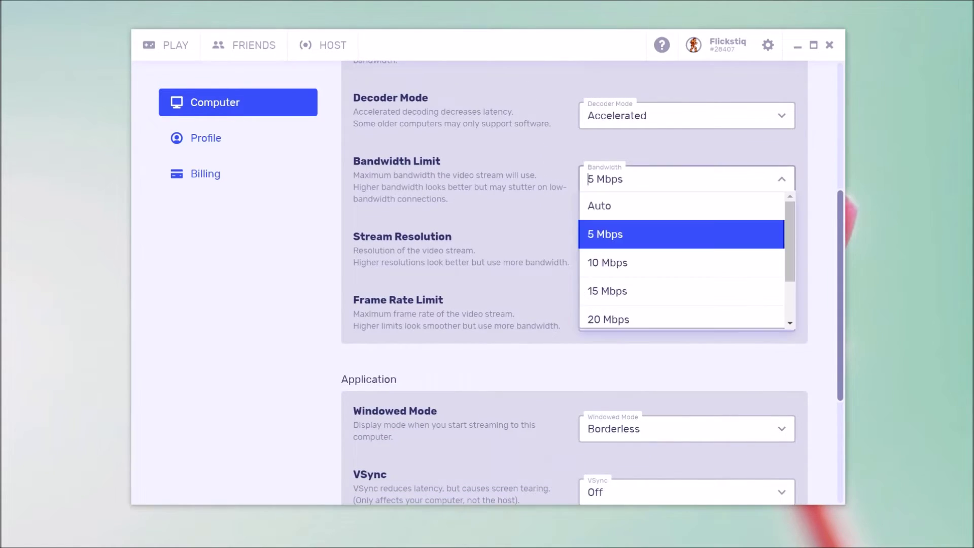
pyautogui.click(622, 262)
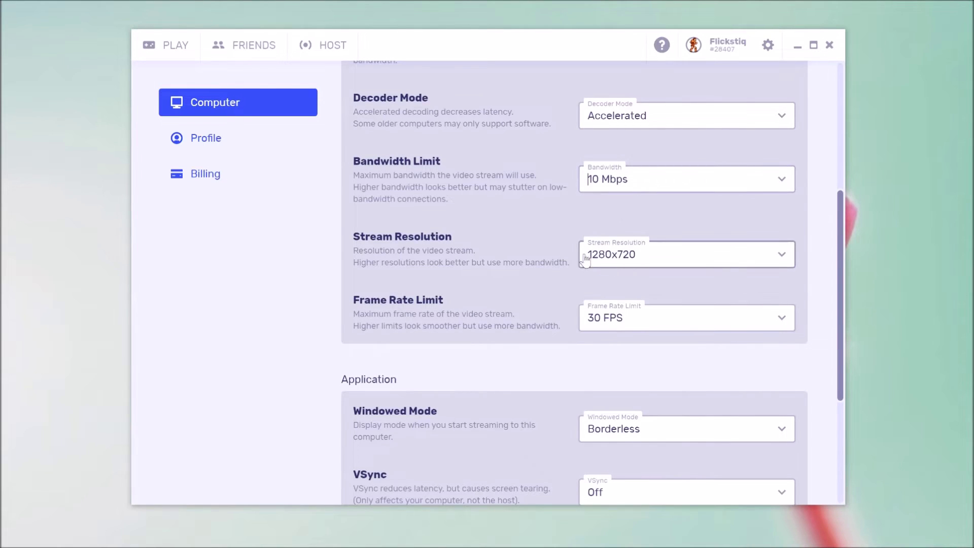
pyautogui.click(687, 261)
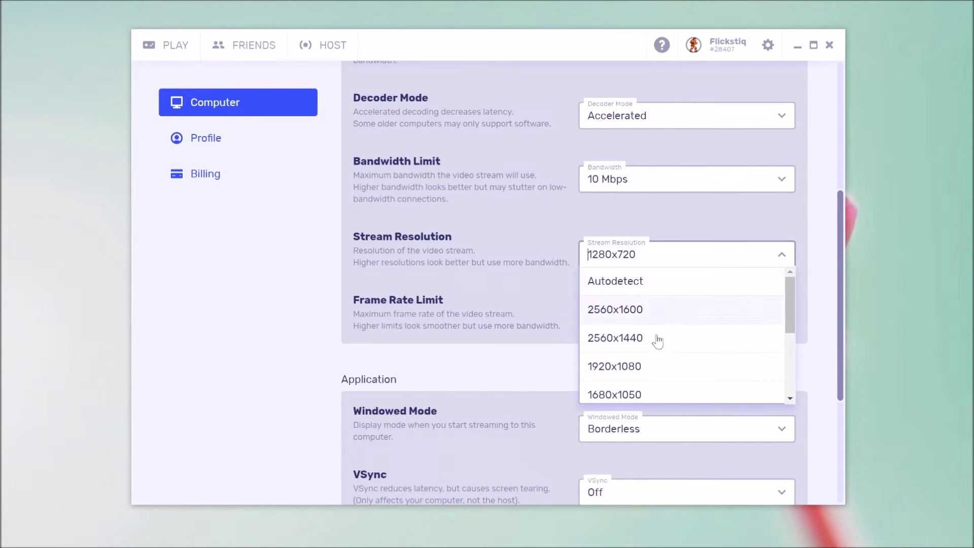
pyautogui.click(624, 366)
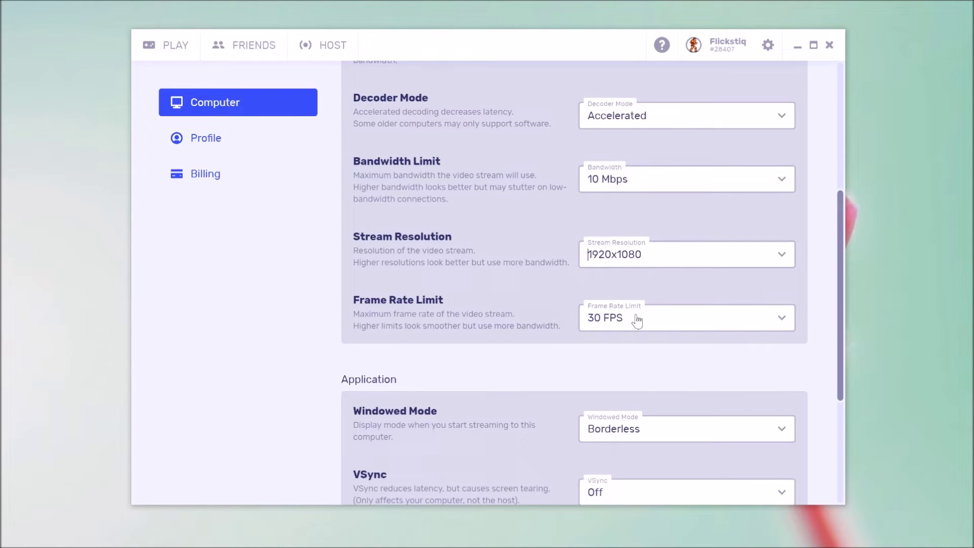
pyautogui.click(659, 319)
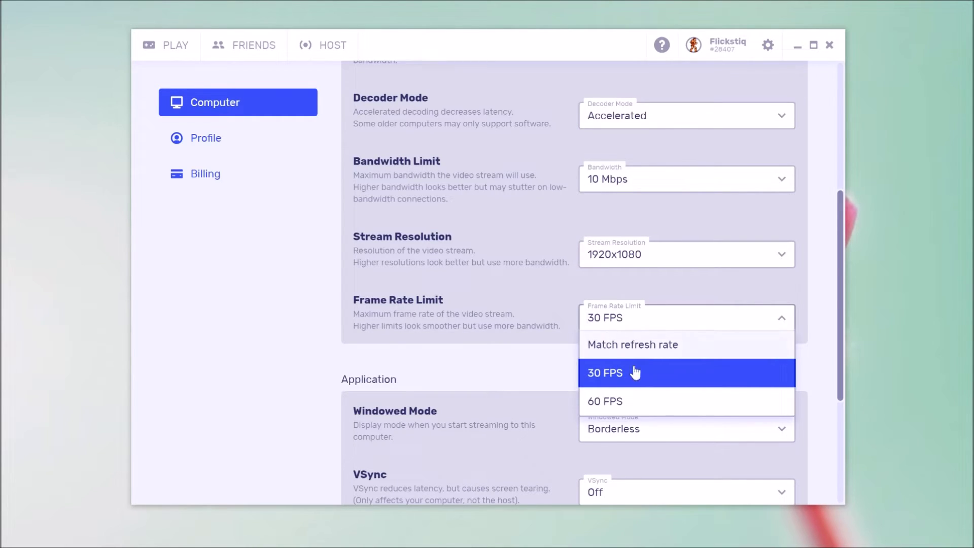
pyautogui.click(589, 349)
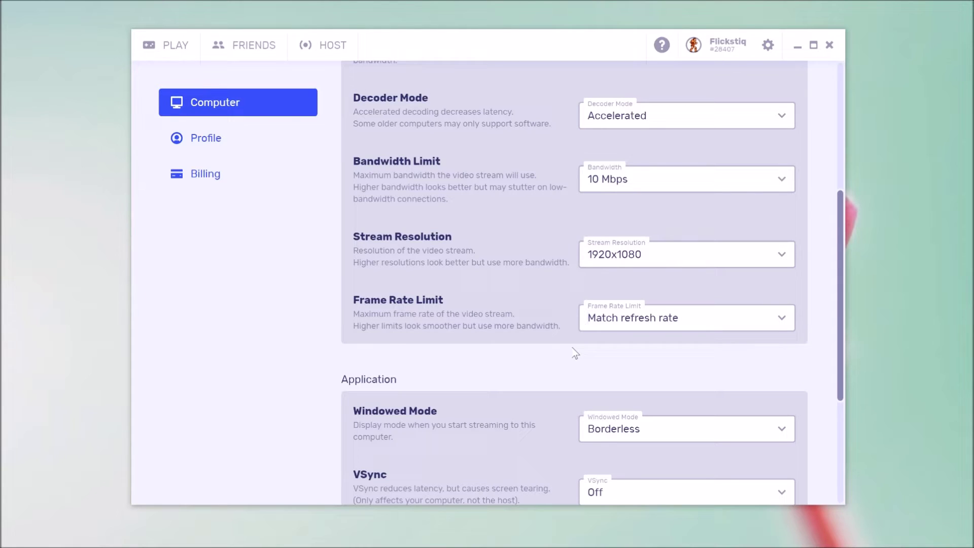
pyautogui.scroll(-4, 505, 361)
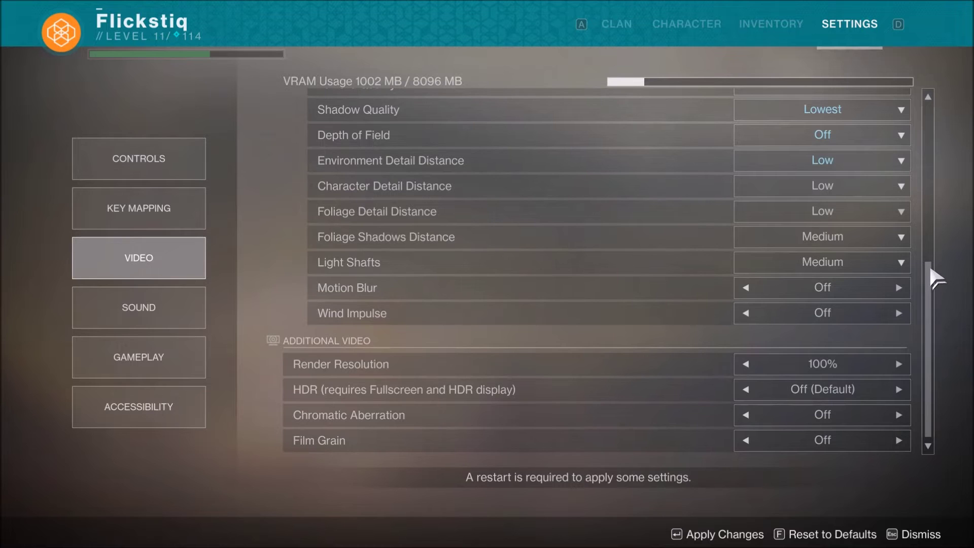
# - Set Destiny 2's display resolution back to 1920 x 1080
pyautogui.scroll(1, 931, 284)
pyautogui.moveTo(933, 284); pyautogui.dragTo(937, 120)
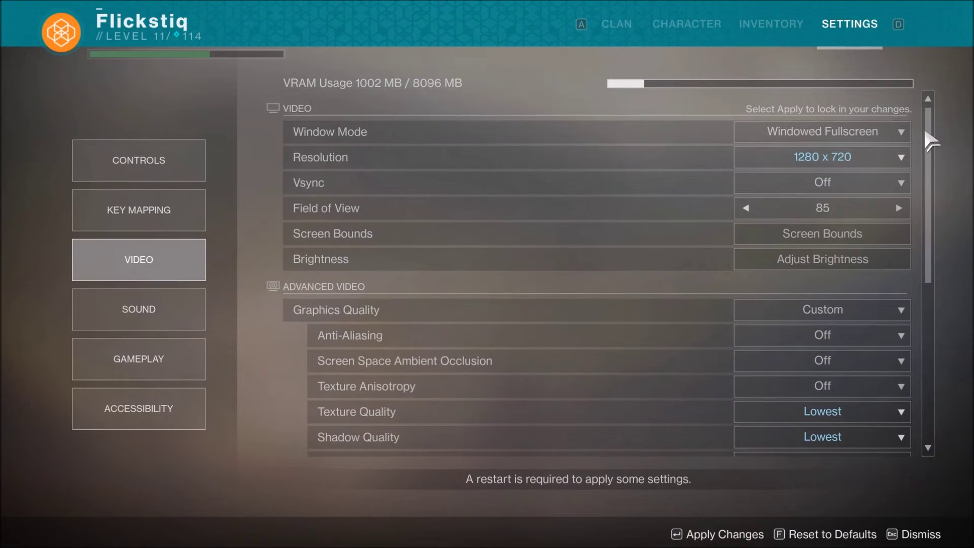
pyautogui.click(903, 155)
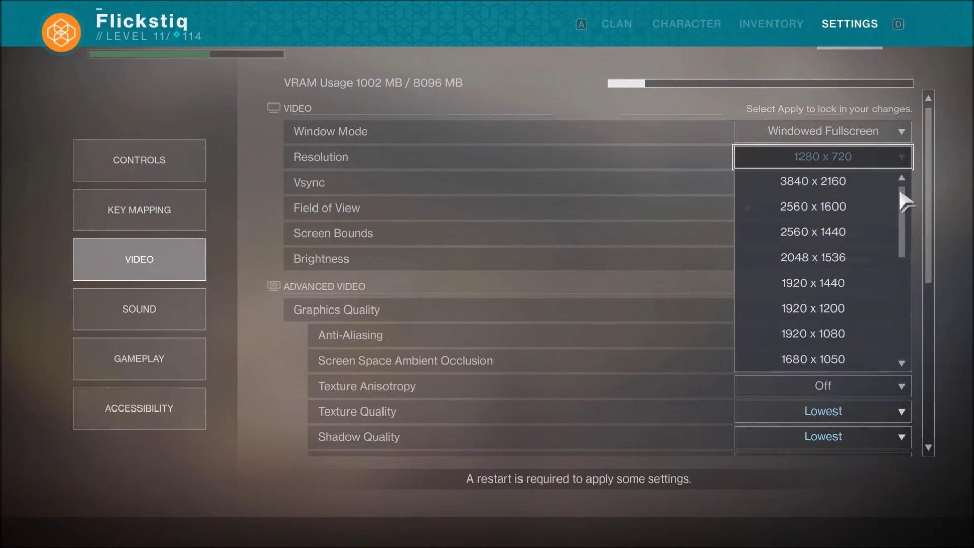
pyautogui.click(836, 331)
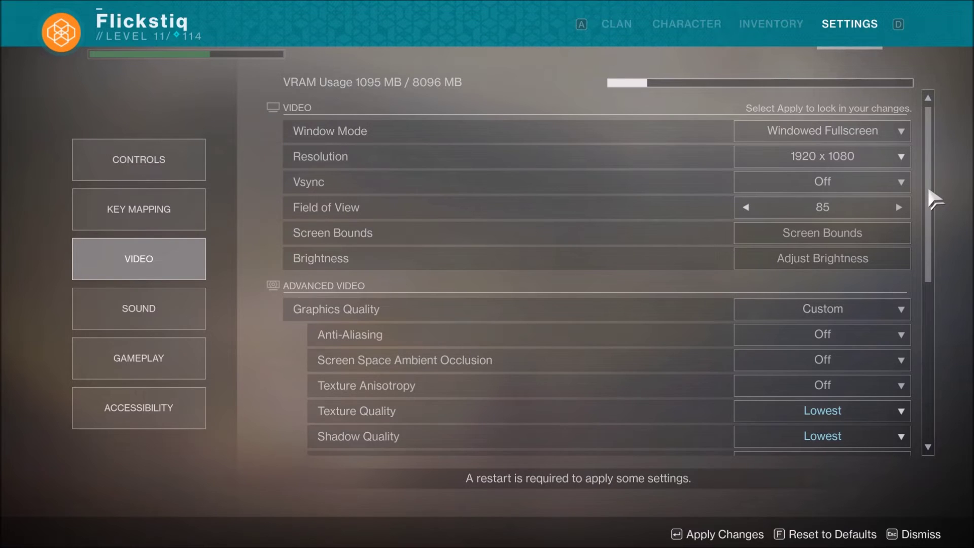
pyautogui.moveTo(930, 192); pyautogui.dragTo(937, 348)
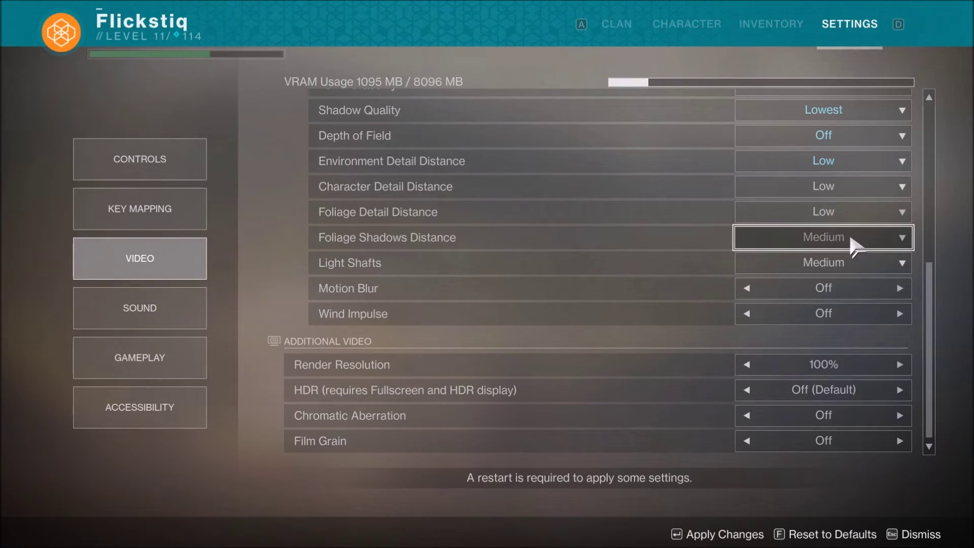
pyautogui.moveTo(927, 279); pyautogui.dragTo(925, 217)
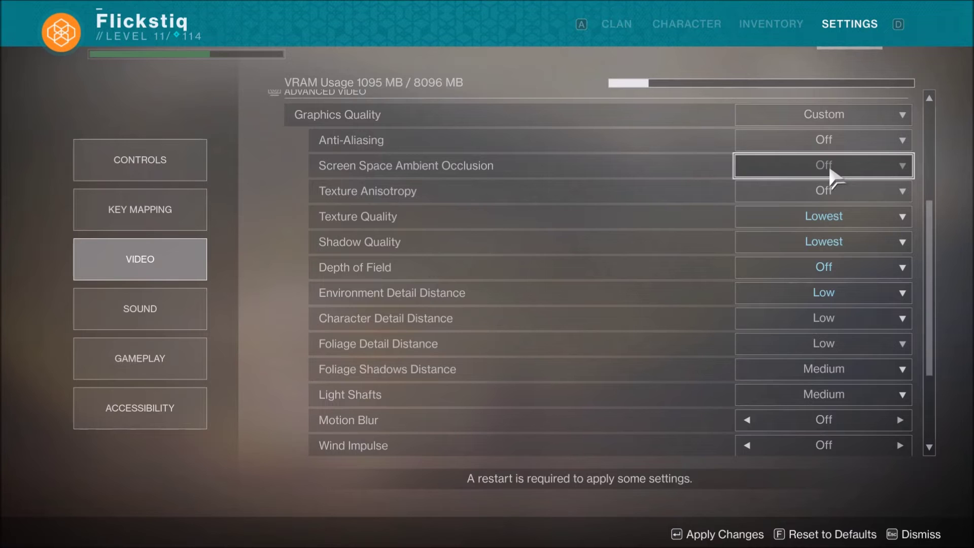
# - Set Anti-Aliasing to SMAA, Texture Anisotropy to 16x, and Texture and Shadow Quality to Highest
pyautogui.click(903, 143)
pyautogui.click(842, 215)
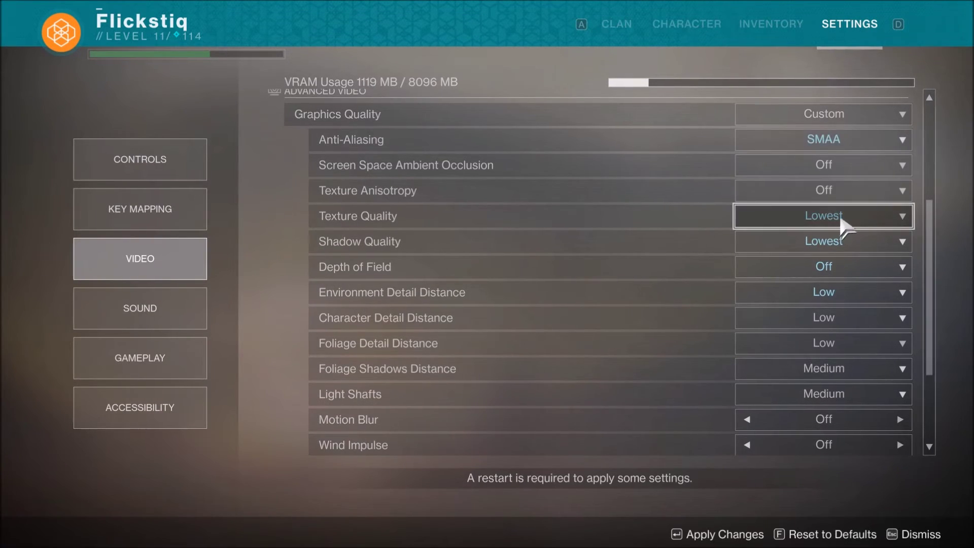
pyautogui.click(893, 192)
pyautogui.click(843, 315)
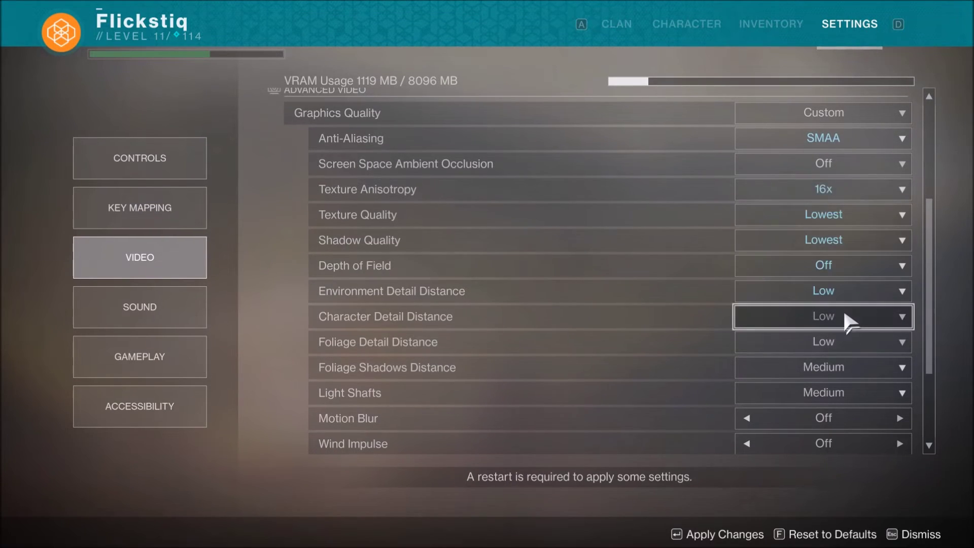
pyautogui.click(876, 215)
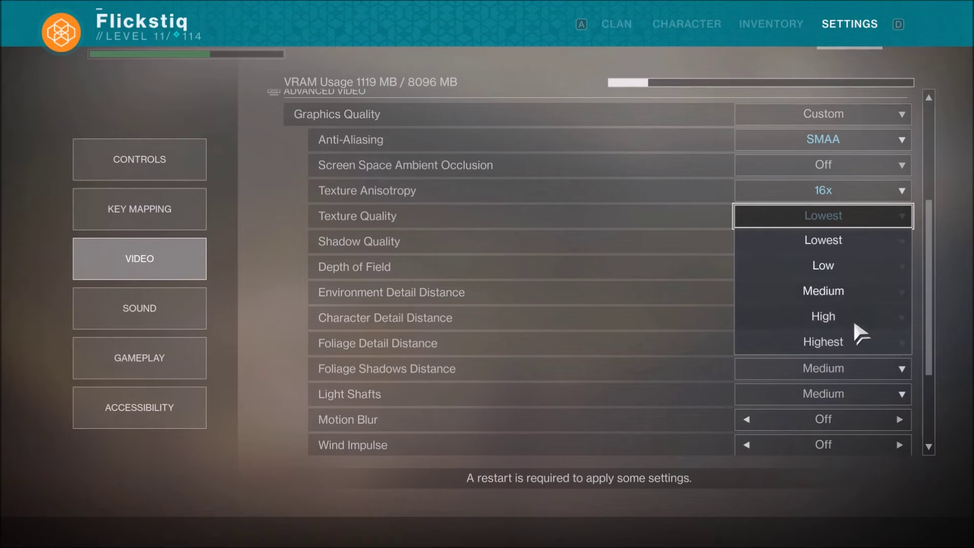
pyautogui.click(851, 337)
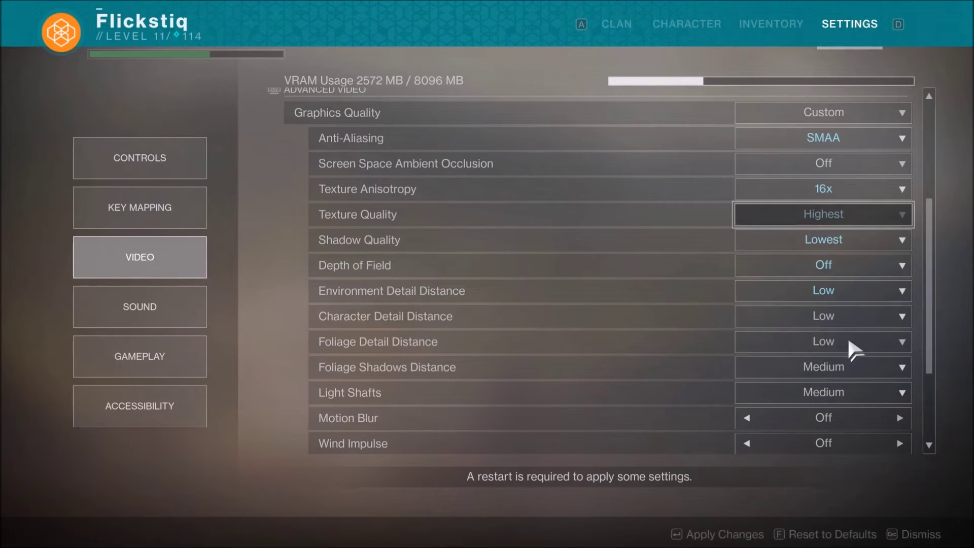
pyautogui.click(855, 252)
pyautogui.click(840, 366)
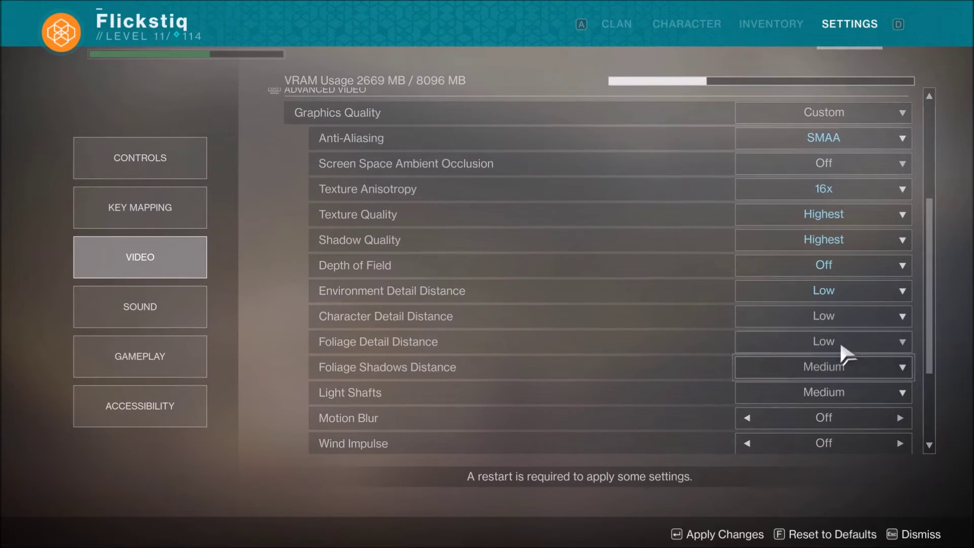
# - Raise Environment, Character and Foliage Detail Distance all to High
pyautogui.click(848, 293)
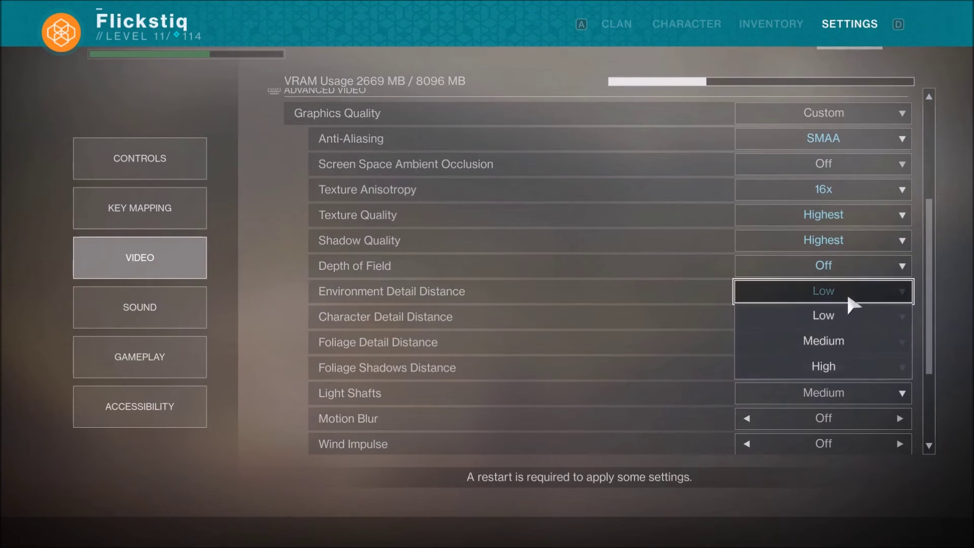
pyautogui.click(843, 365)
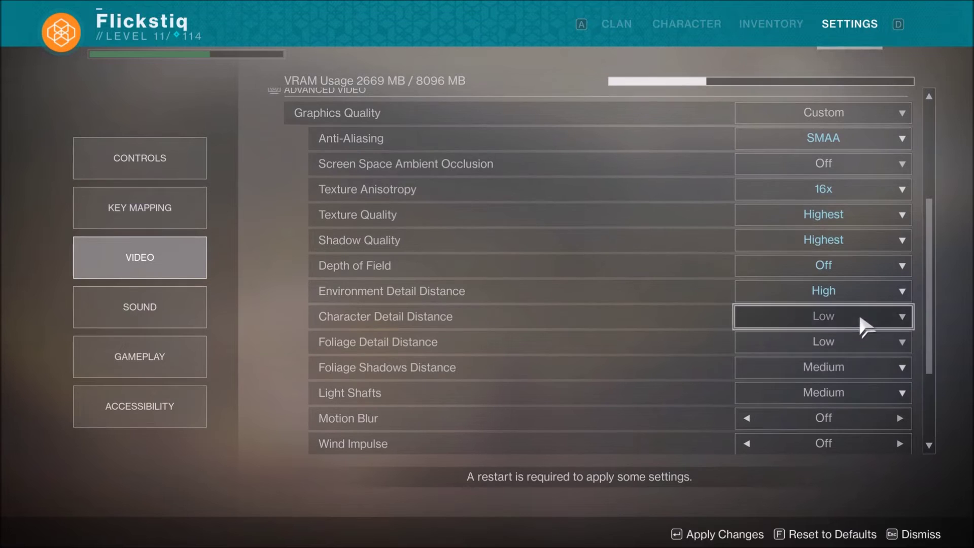
pyautogui.click(807, 324)
pyautogui.click(848, 391)
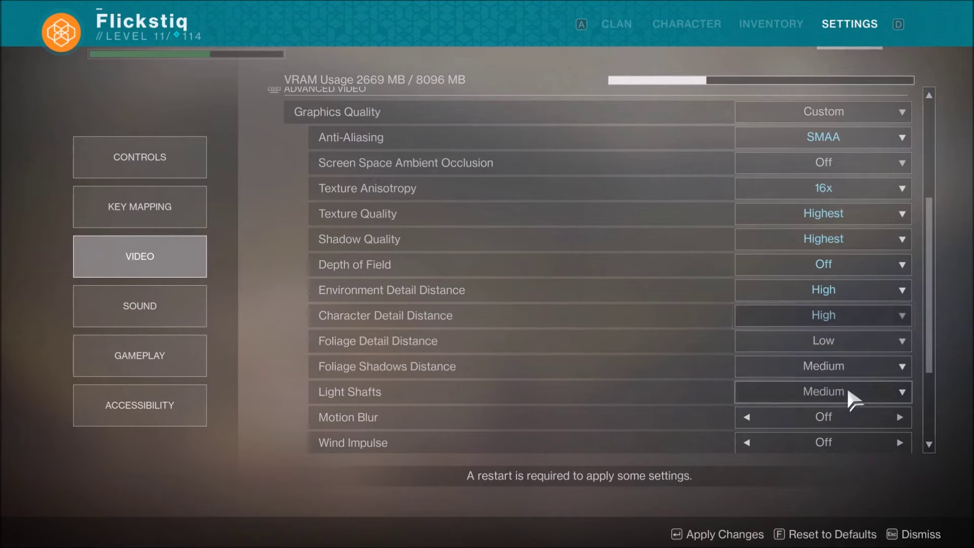
pyautogui.click(848, 343)
pyautogui.click(853, 417)
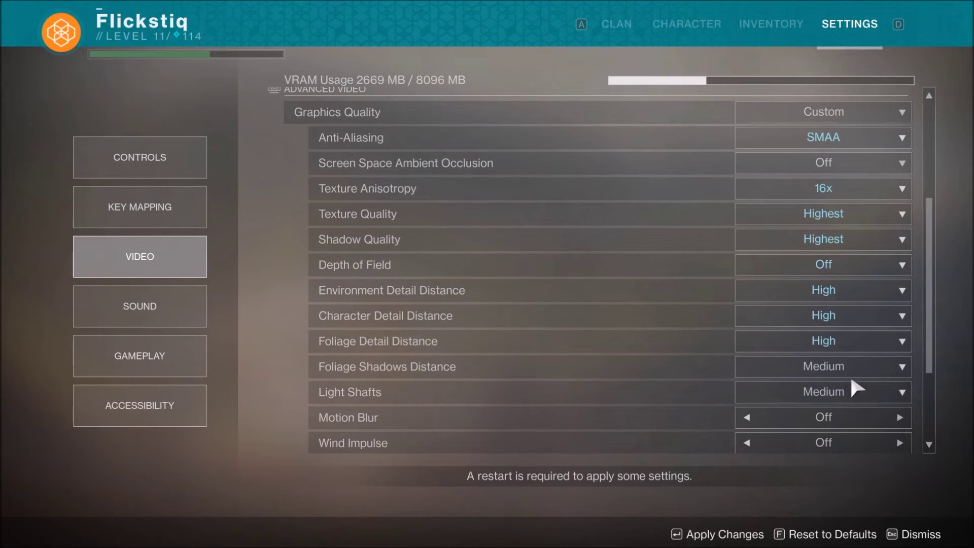
pyautogui.scroll(-5, 738, 373)
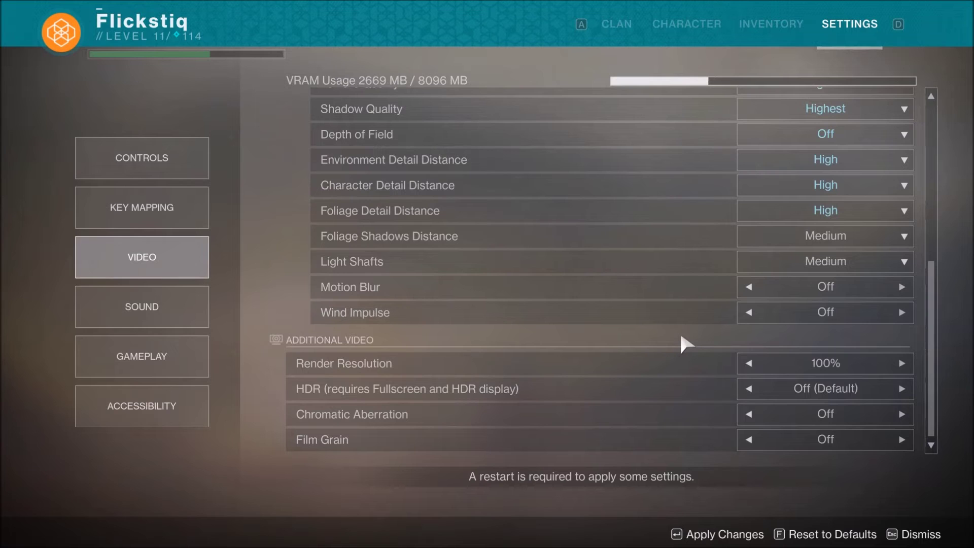
# - Scroll back up through Destiny 2's Video settings
pyautogui.scroll(6, 681, 337)
pyautogui.scroll(7, 680, 337)
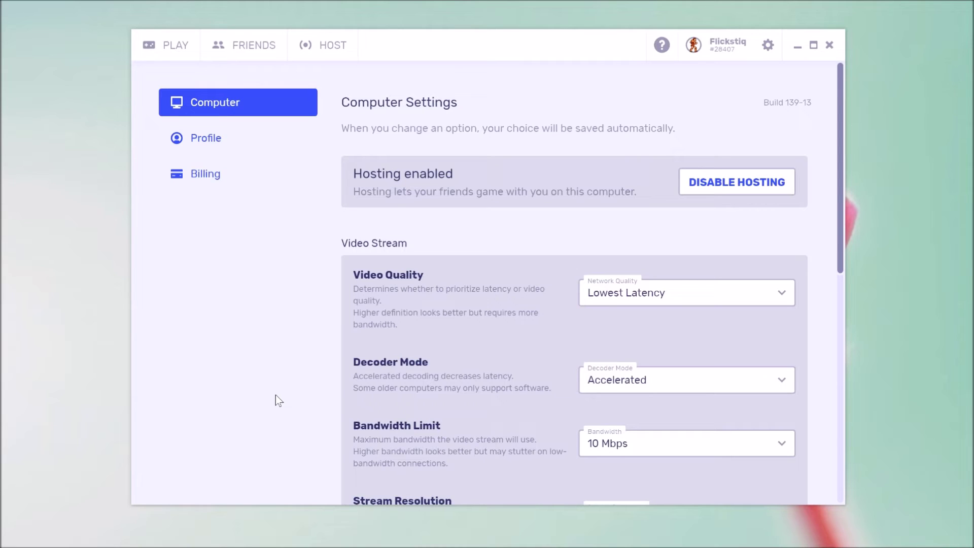
# - Switch Parsec's Video Quality from Lowest Latency to Highest Definition
pyautogui.click(688, 302)
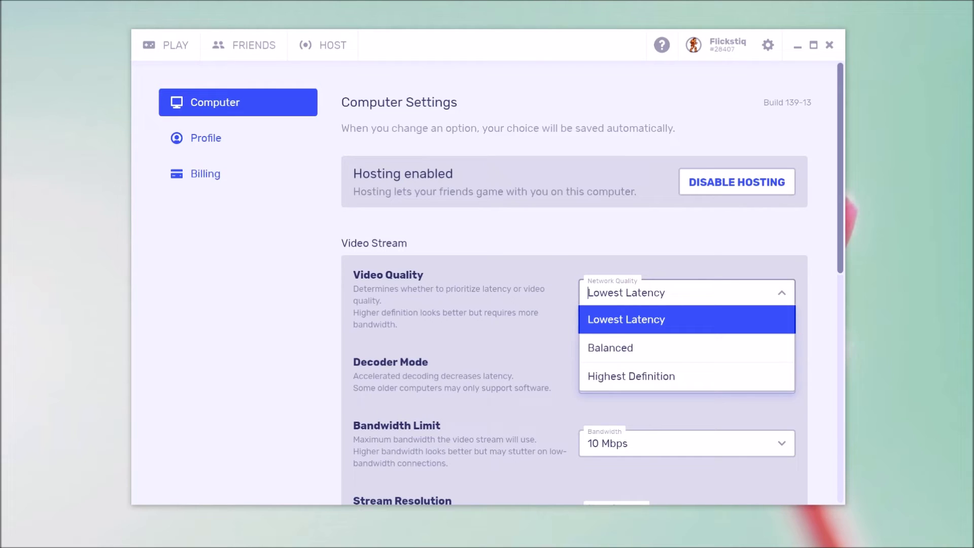
pyautogui.click(644, 384)
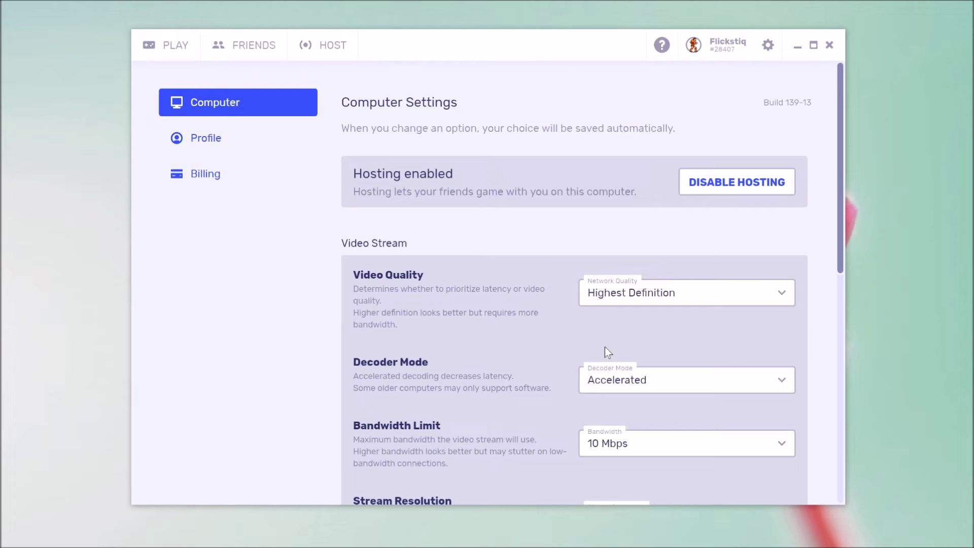
# - Set Parsec's Bandwidth Limit to Auto and Stream Resolution to Autodetect
pyautogui.scroll(-3, 544, 344)
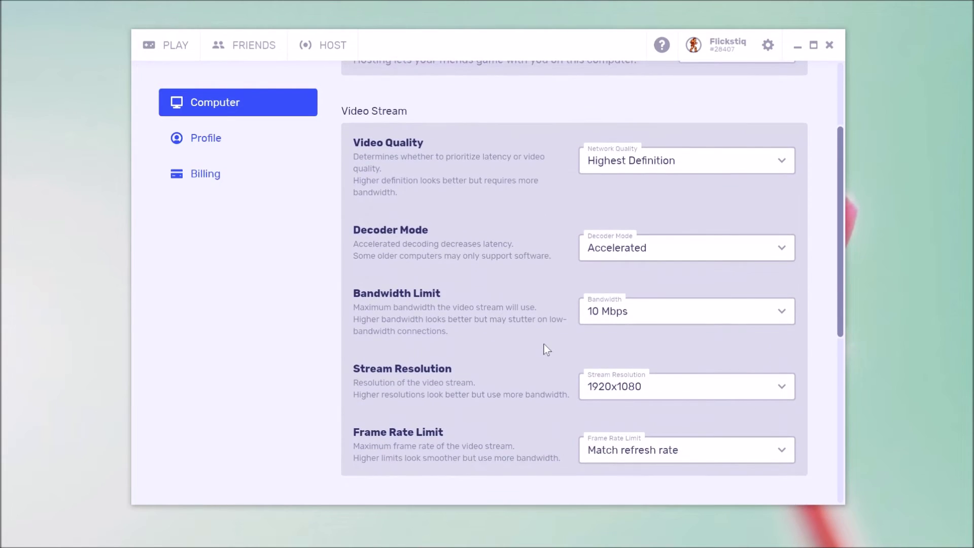
pyautogui.click(663, 315)
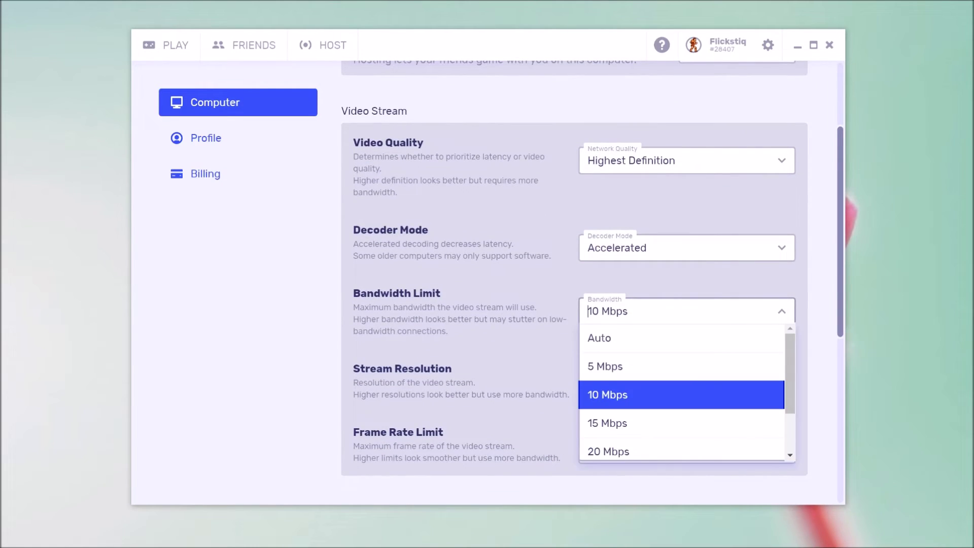
pyautogui.click(624, 334)
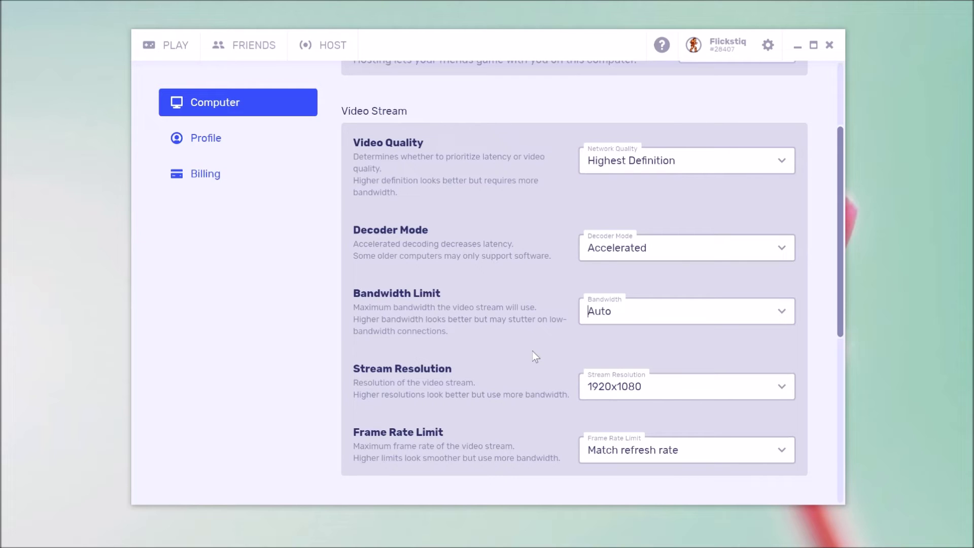
pyautogui.scroll(-1, 576, 339)
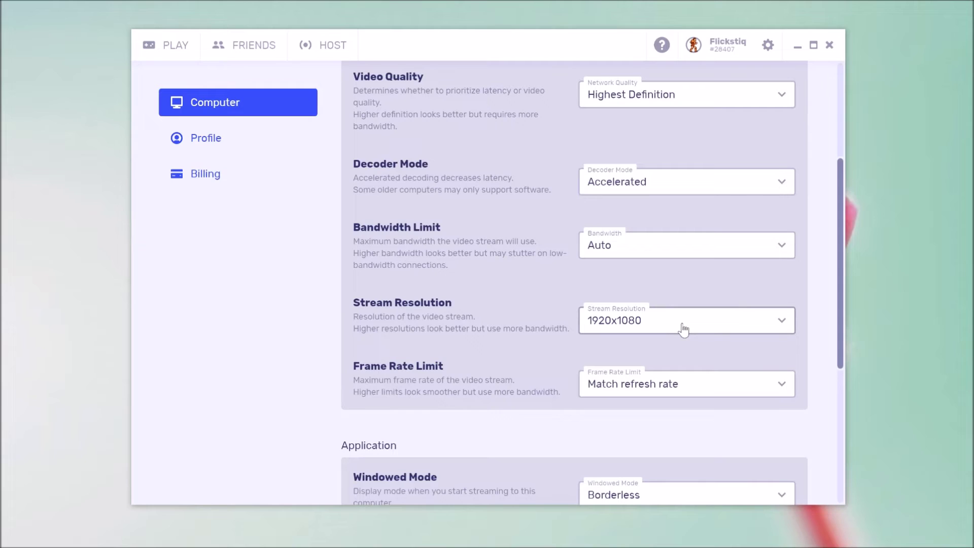
pyautogui.click(630, 335)
pyautogui.click(615, 346)
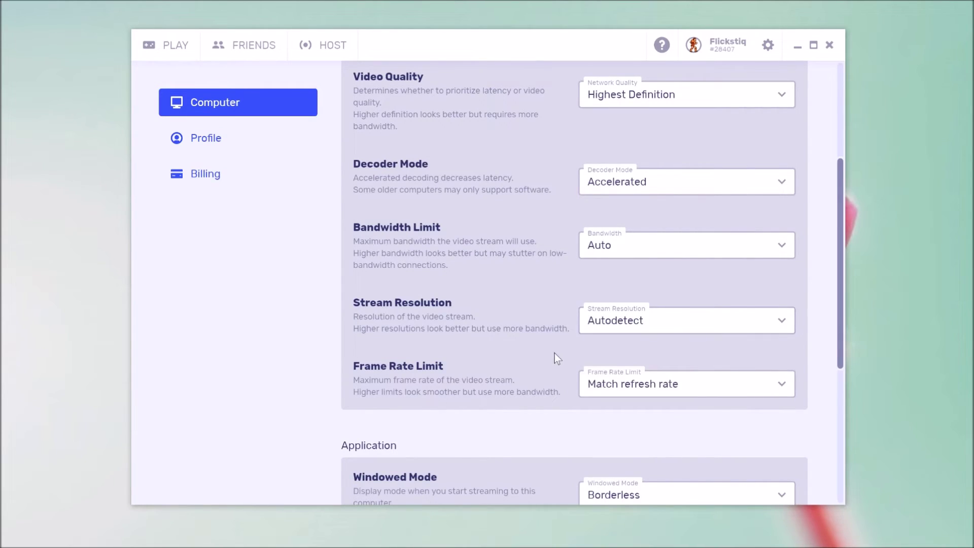
pyautogui.scroll(-1, 555, 354)
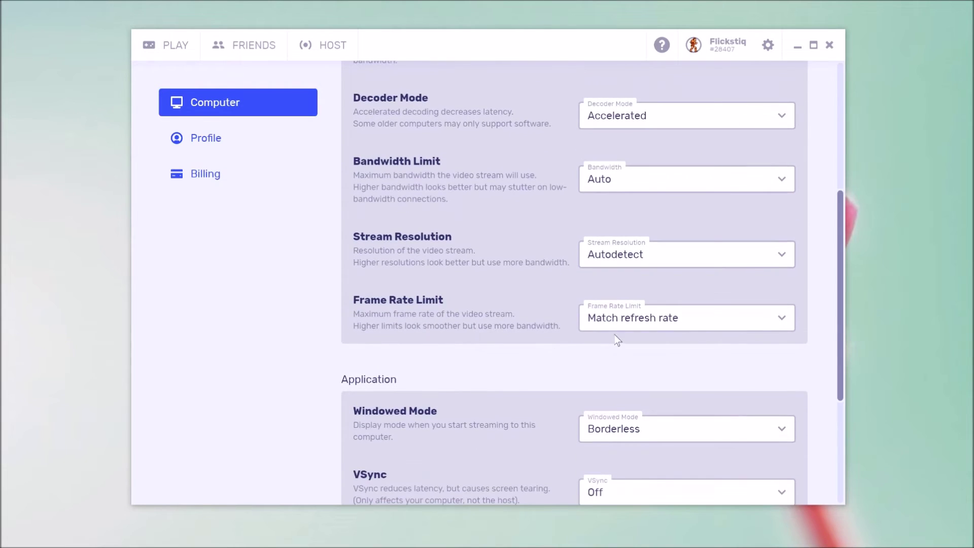
pyautogui.scroll(-3, 538, 374)
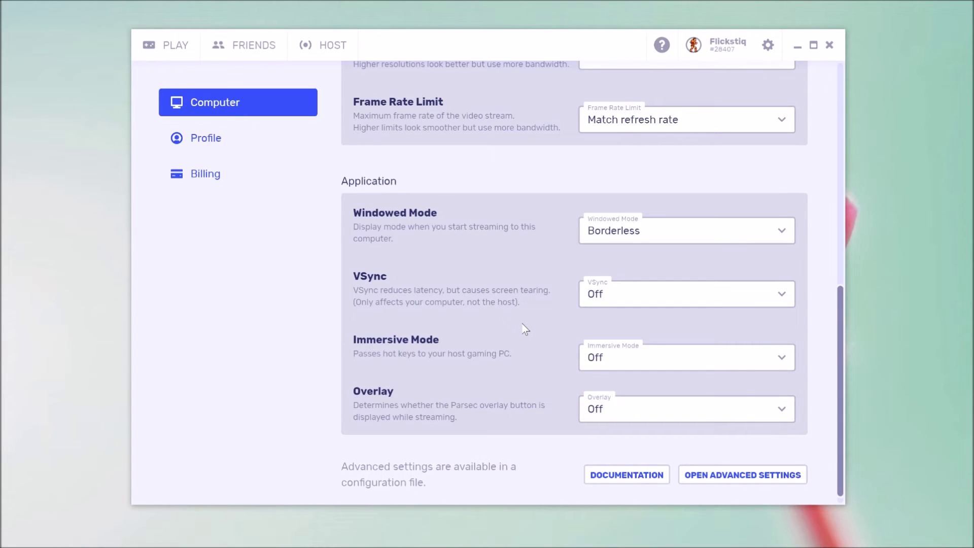
# - Change Parsec's VSync setting for this computer to On
pyautogui.click(639, 298)
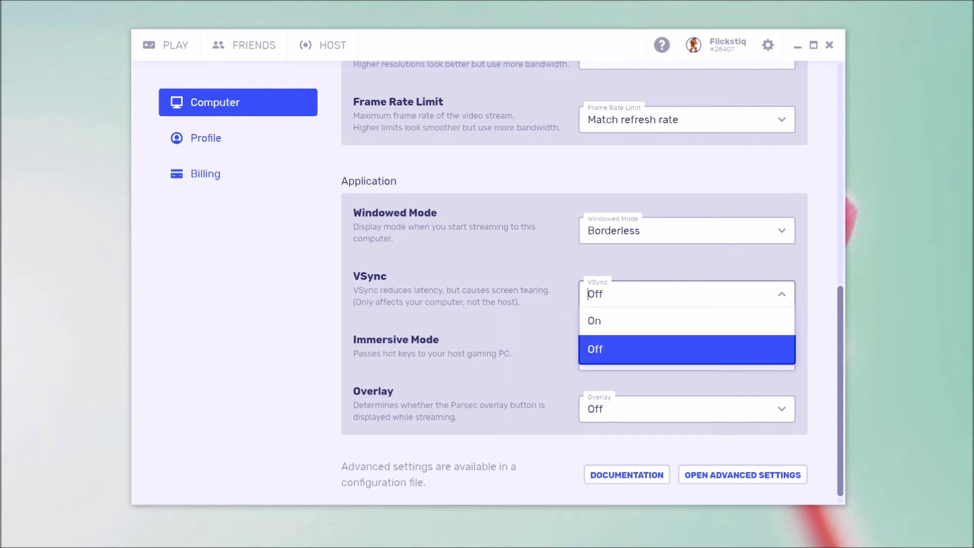
pyautogui.click(618, 321)
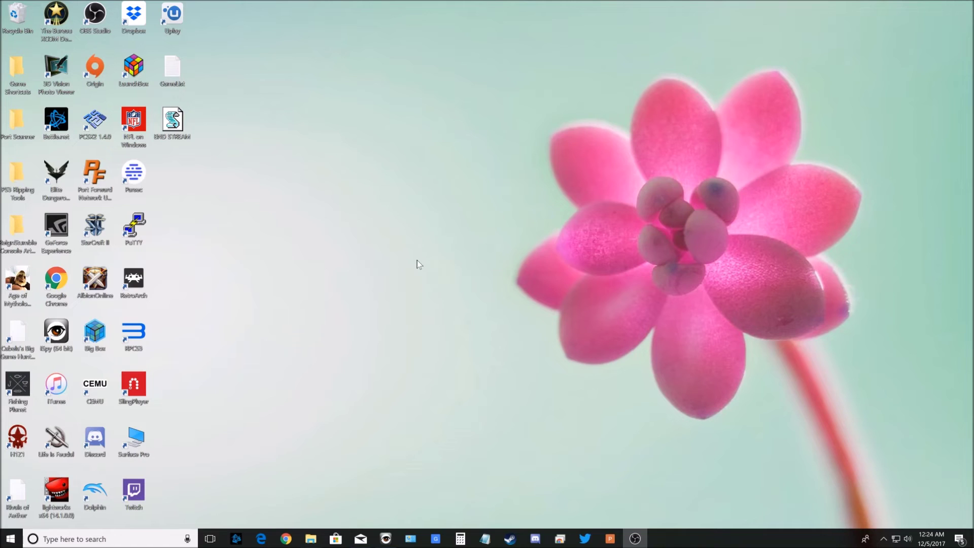
# - Start LaunchBox Big Box full screen on the streamed host PC
pyautogui.moveTo(307, 159); pyautogui.dragTo(414, 222)
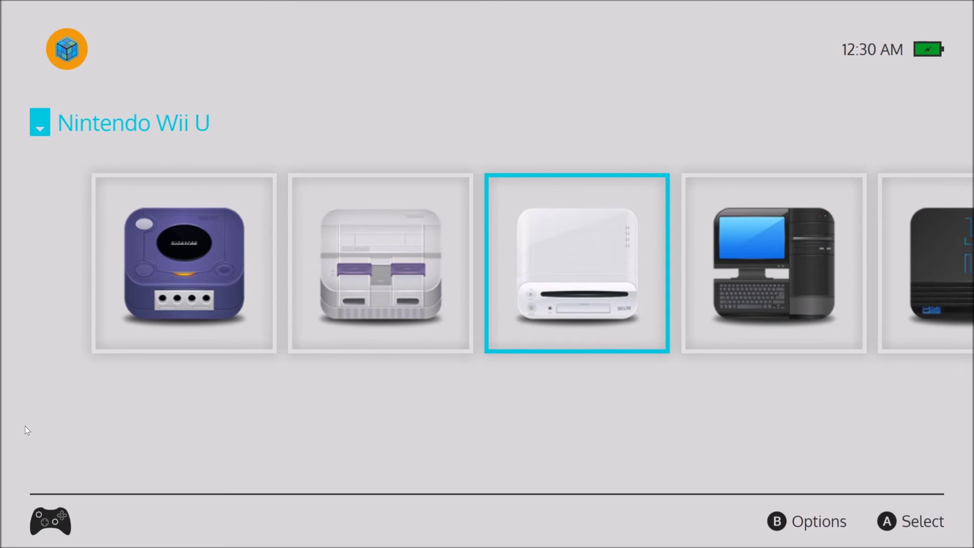
# - Move the Big Box carousel from Wii U past PC and Steam to Streaming Options
pyautogui.press('Right')
pyautogui.press('Right')
pyautogui.press('Right')
pyautogui.press('Right')
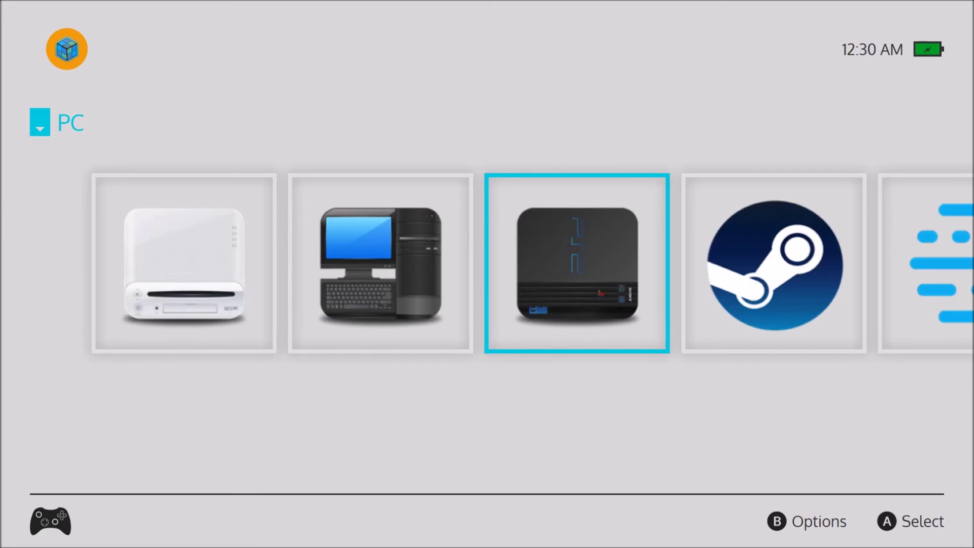
pyautogui.press('Left')
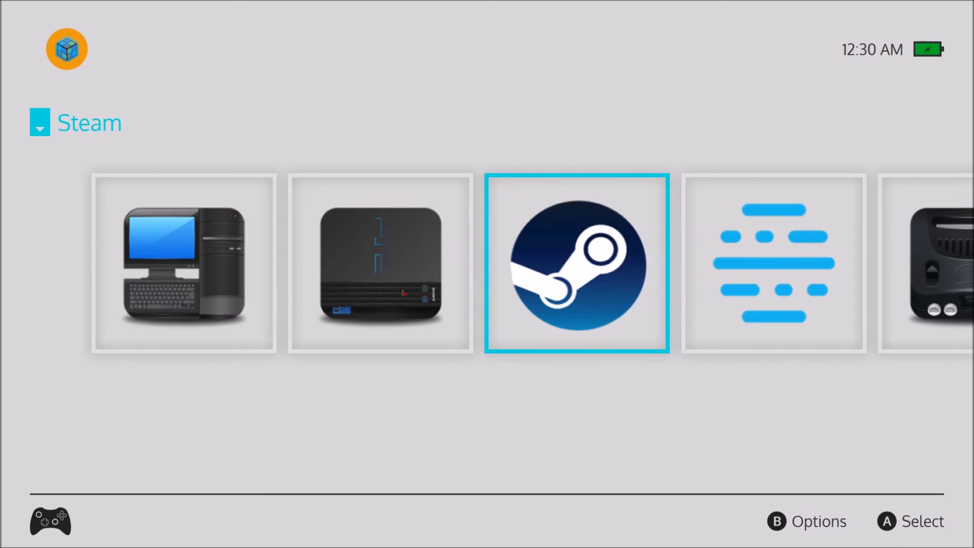
pyautogui.press('Right')
pyautogui.press('Right')
pyautogui.press('Right')
pyautogui.press('Right')
pyautogui.press('Right')
pyautogui.press('Right')
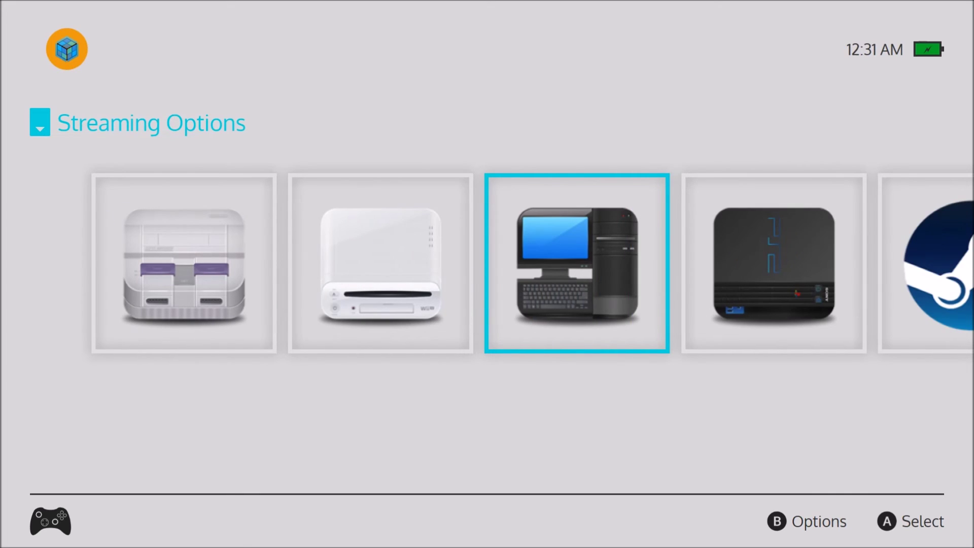
# - Browse the PC game list from BattleBlock Theater down to Destiny 2, then back out
pyautogui.press('Return')
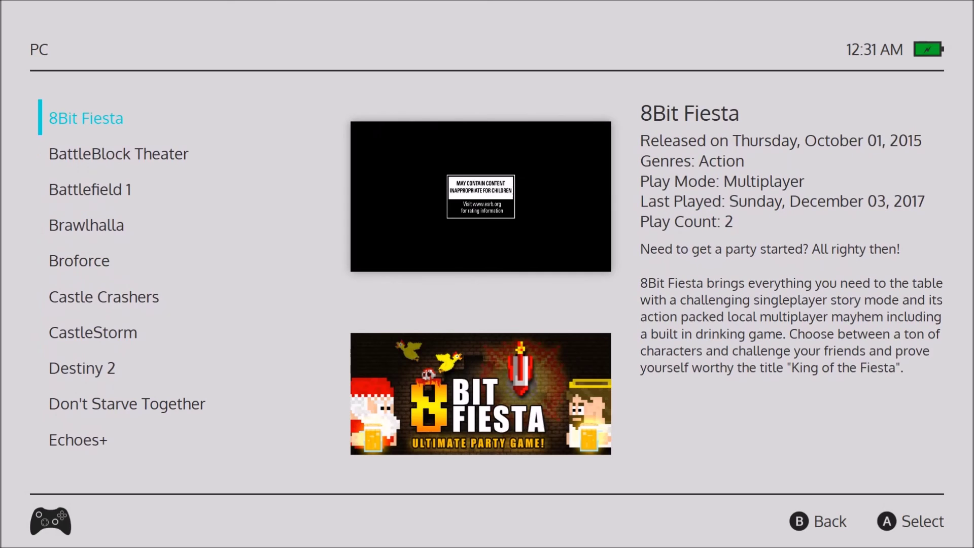
pyautogui.press('Down')
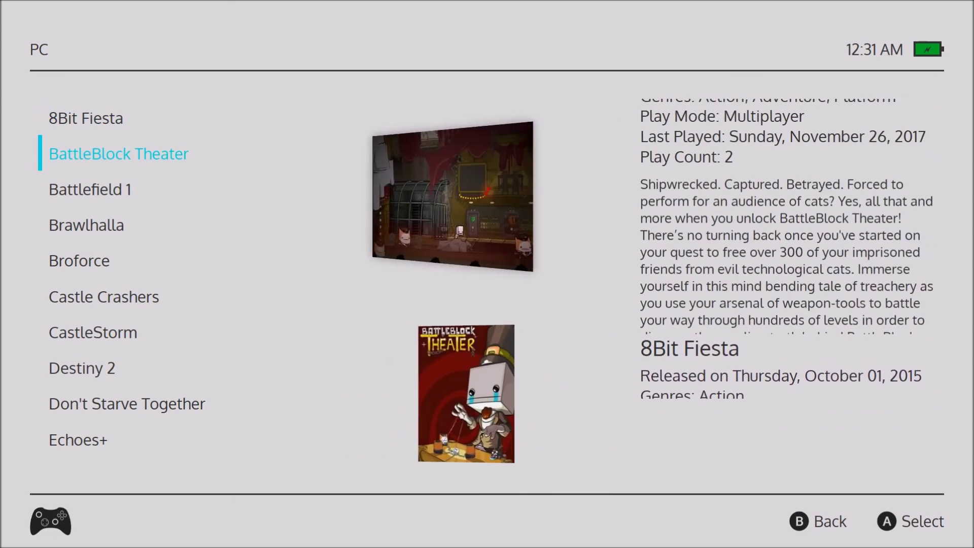
pyautogui.press('Down')
pyautogui.press('Down')
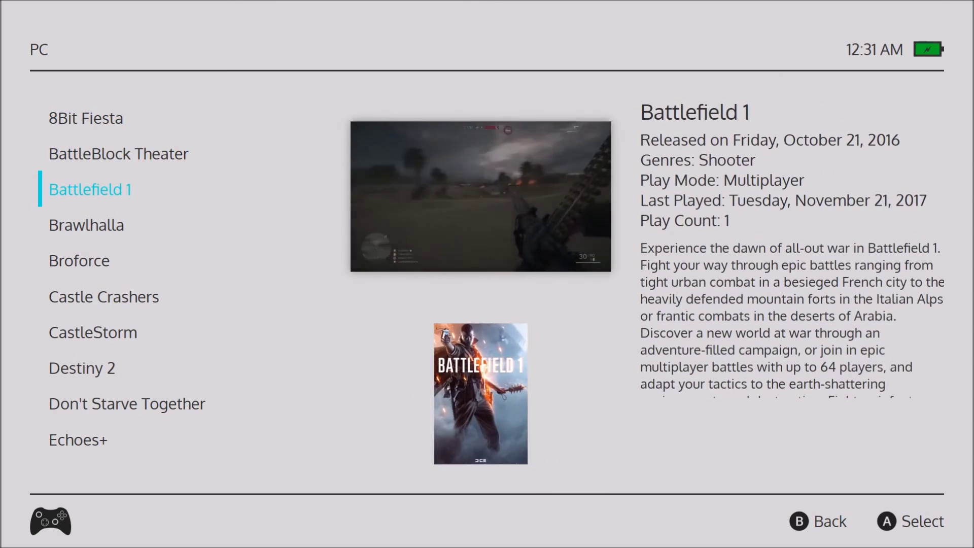
pyautogui.press('Down')
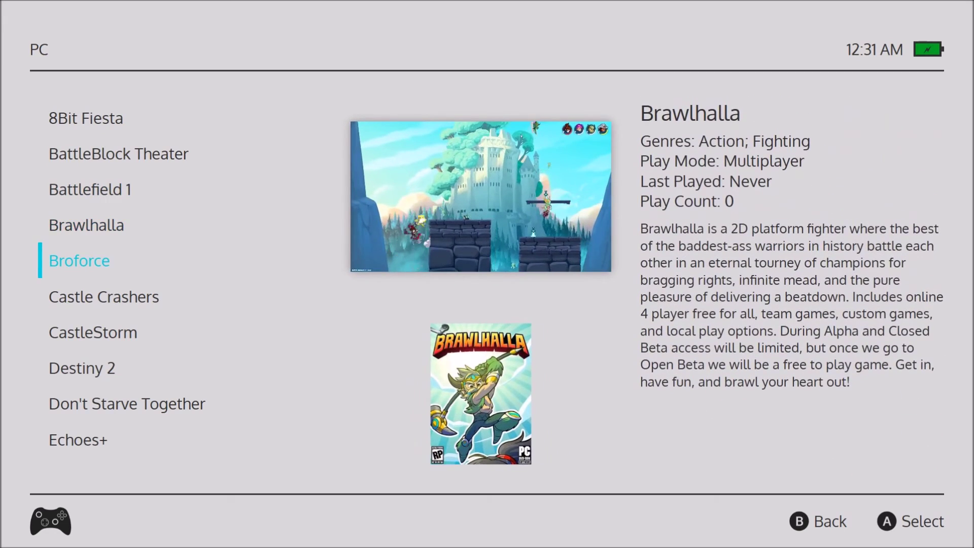
pyautogui.press('Down')
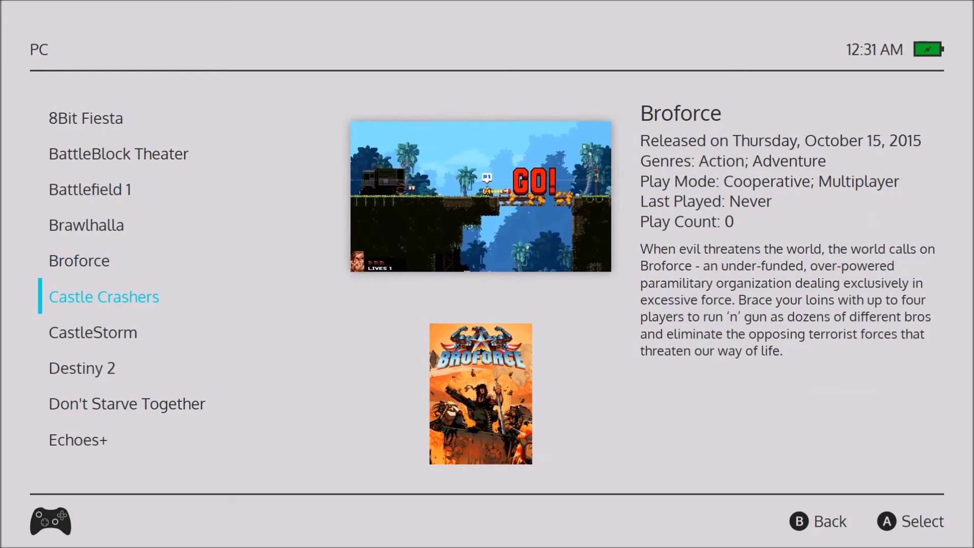
pyautogui.press('Down')
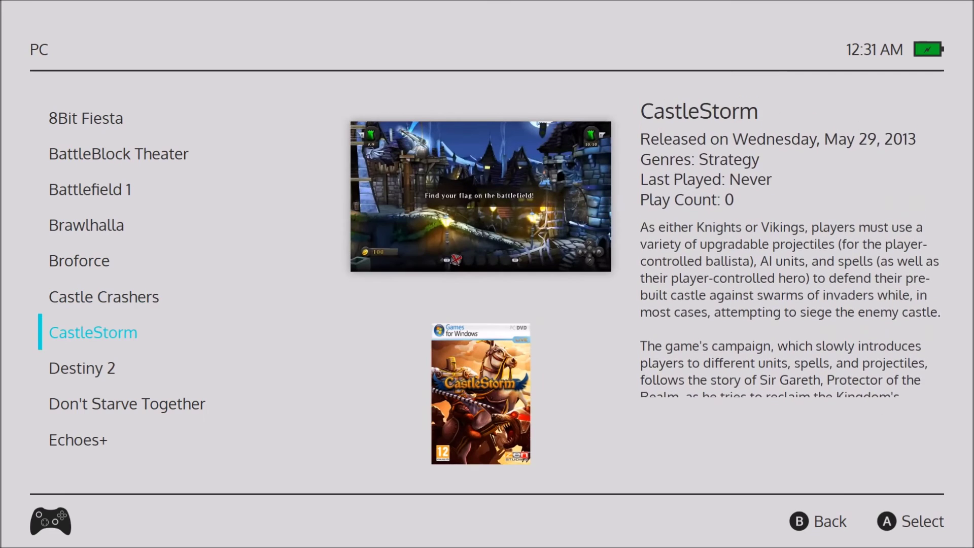
pyautogui.press('Down')
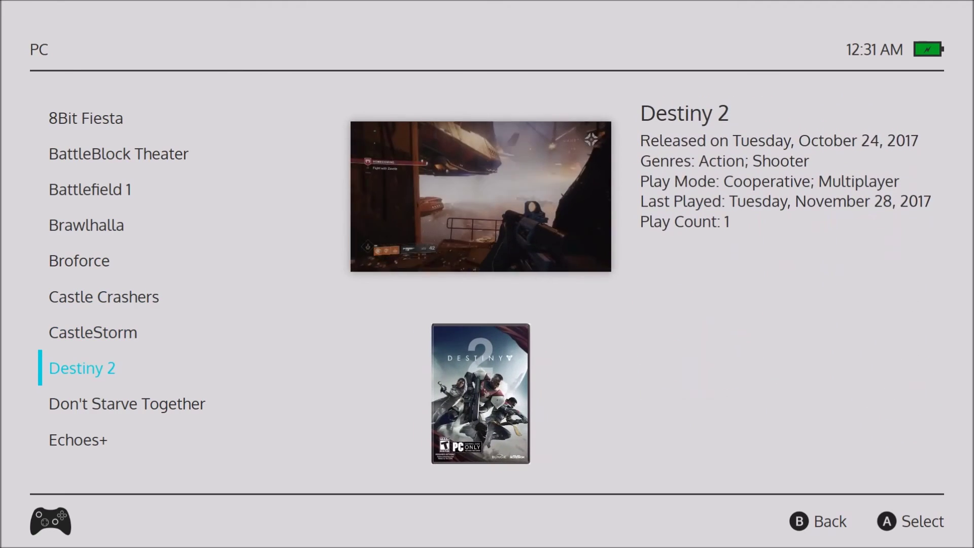
pyautogui.press('Escape')
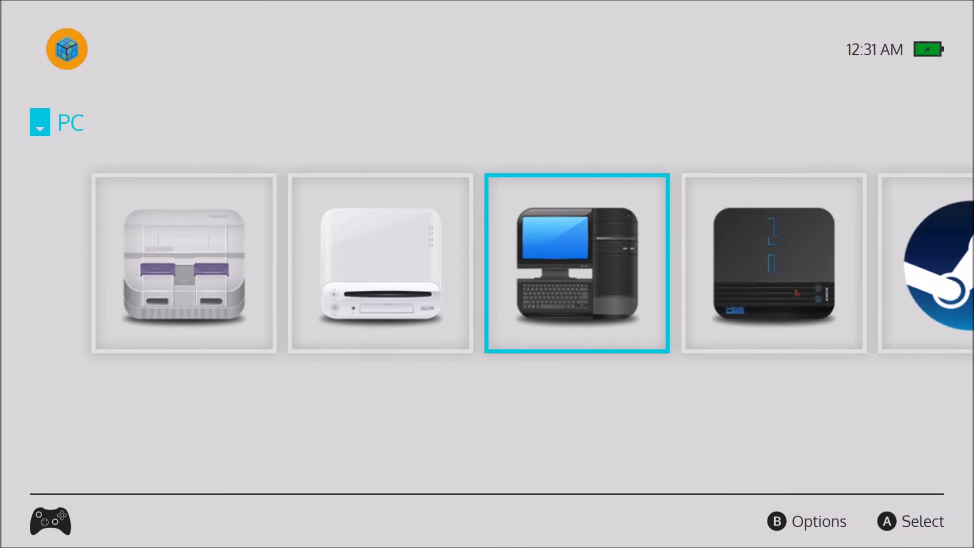
# - Open the Nintendo Wii U library, scroll to Super Mario 3D World, and return
pyautogui.press('Left')
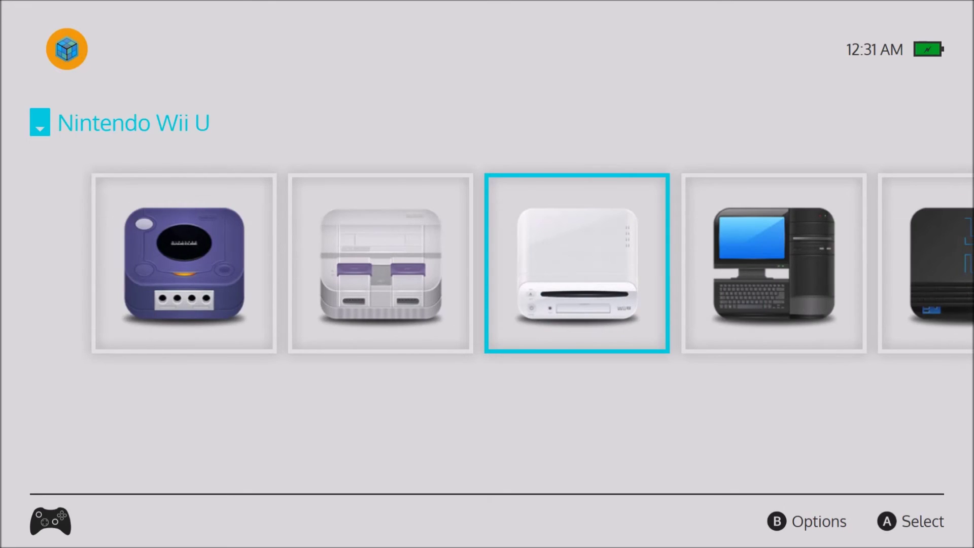
pyautogui.press('Return')
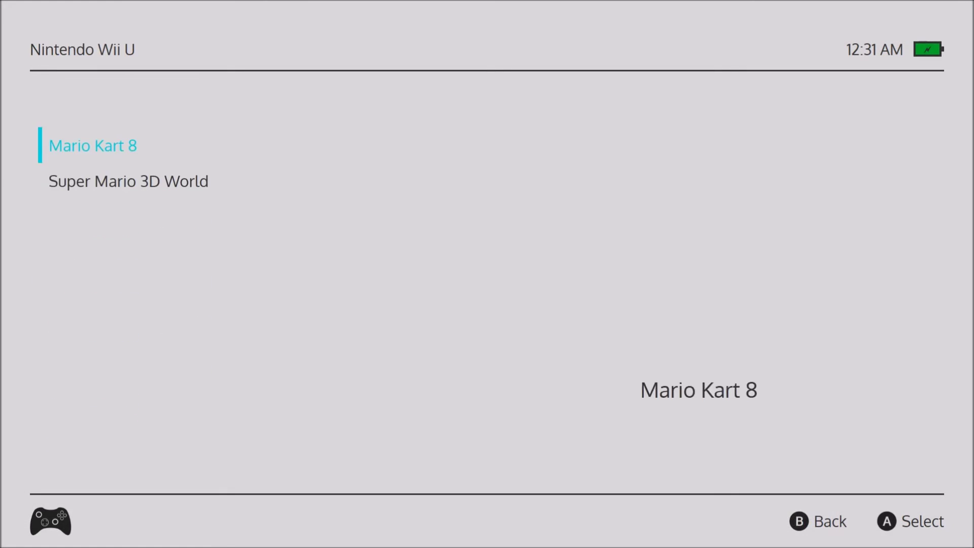
pyautogui.press('Down')
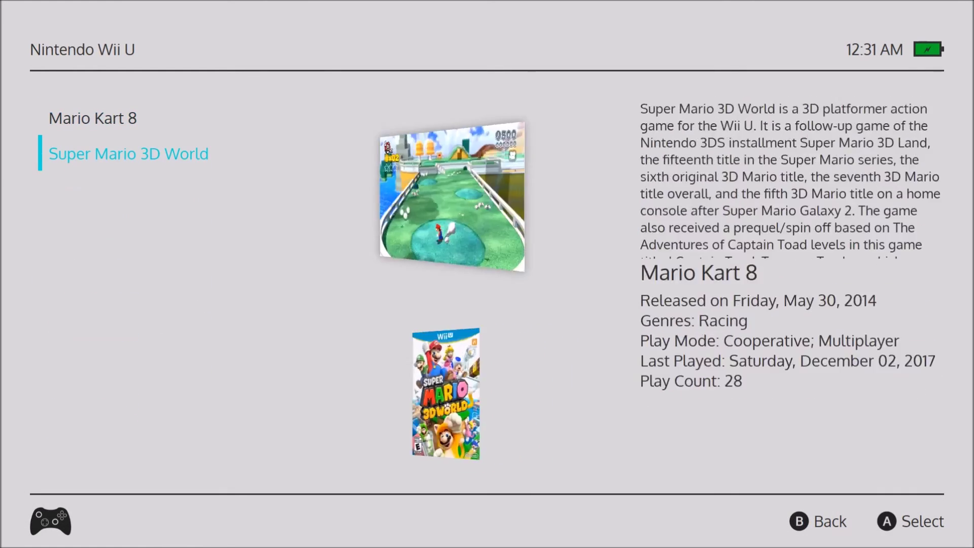
pyautogui.press('Escape')
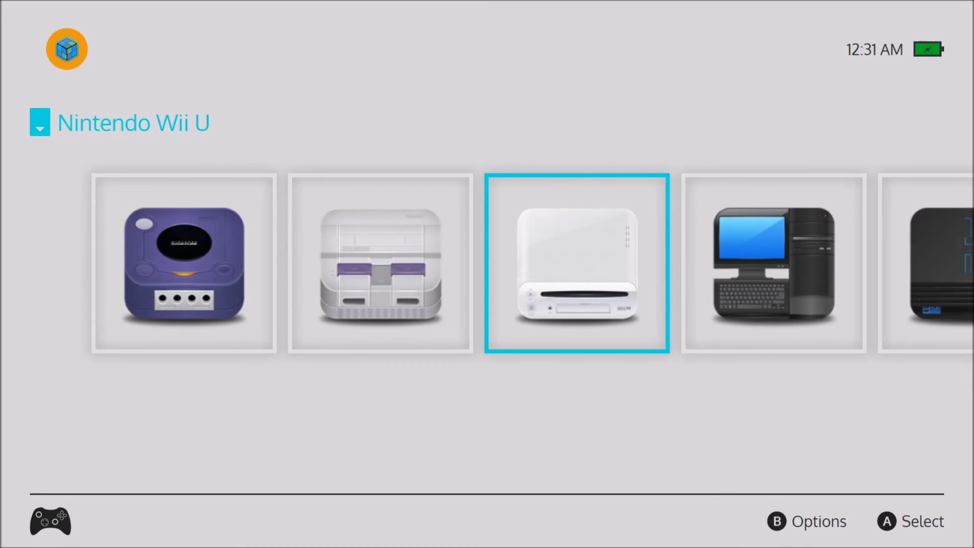
# - Step the carousel through SNES, GameCube and Nintendo 64 to Streaming Options
pyautogui.press('Left')
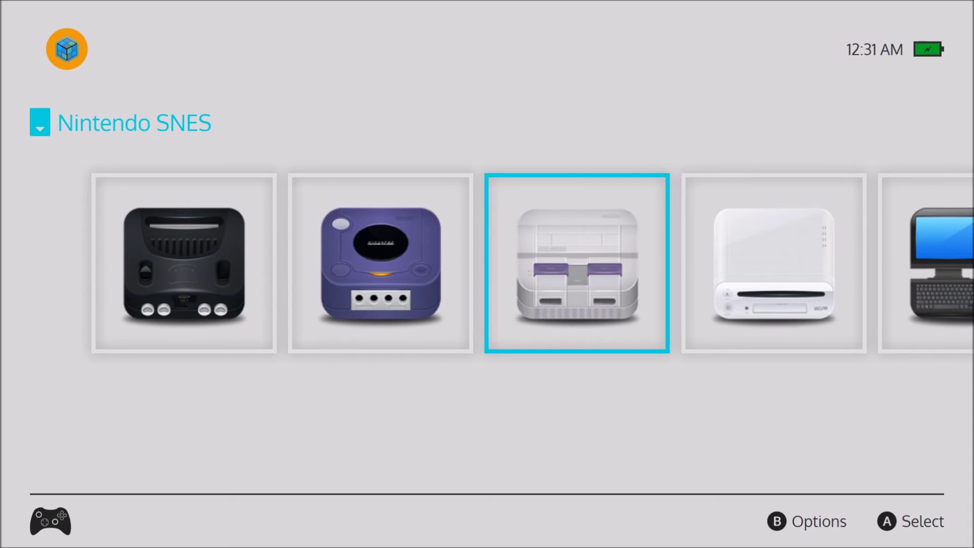
pyautogui.press('Left')
pyautogui.press('Right')
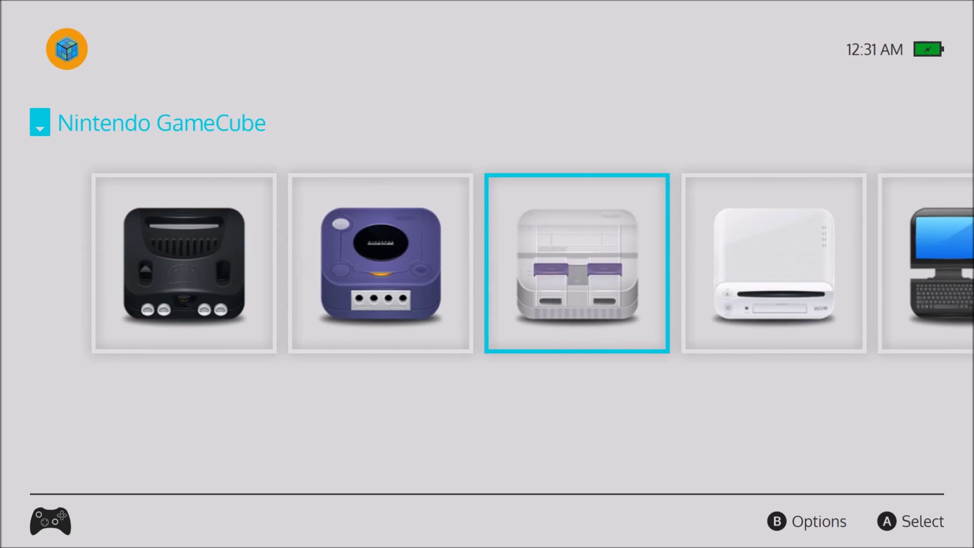
pyautogui.press('Left')
pyautogui.press('Left')
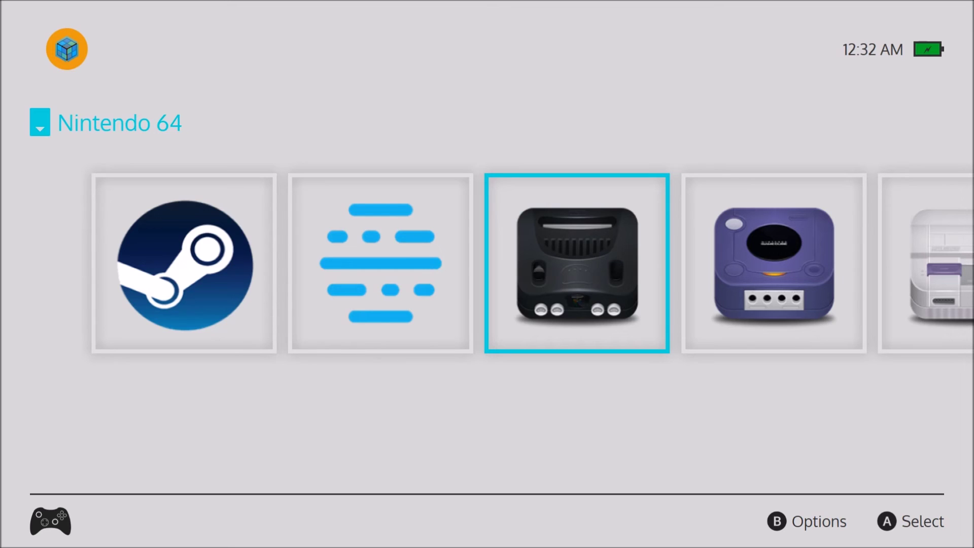
pyautogui.press('Left')
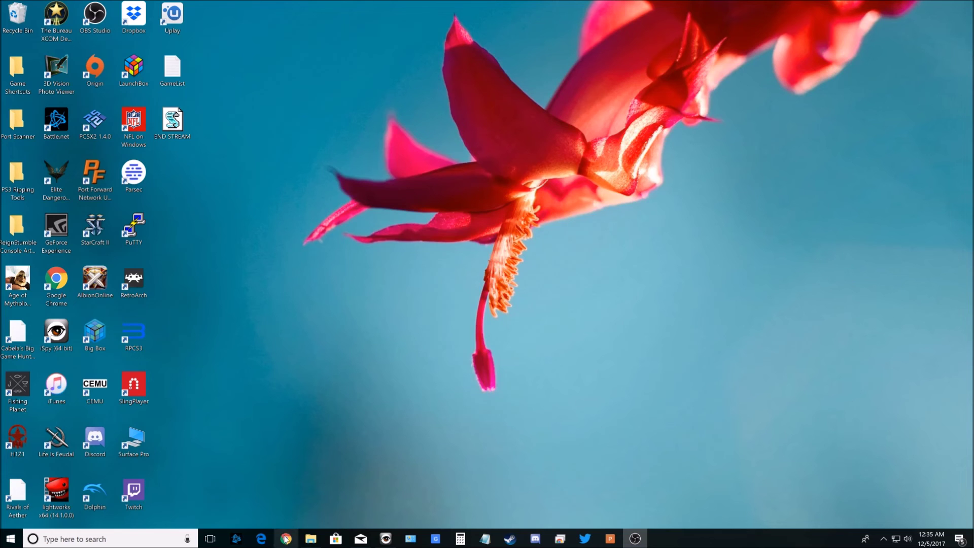
# - Bring up Chrome on remotemouse.net and scroll through its feature sections
pyautogui.moveTo(285, 536)
pyautogui.click(288, 474)
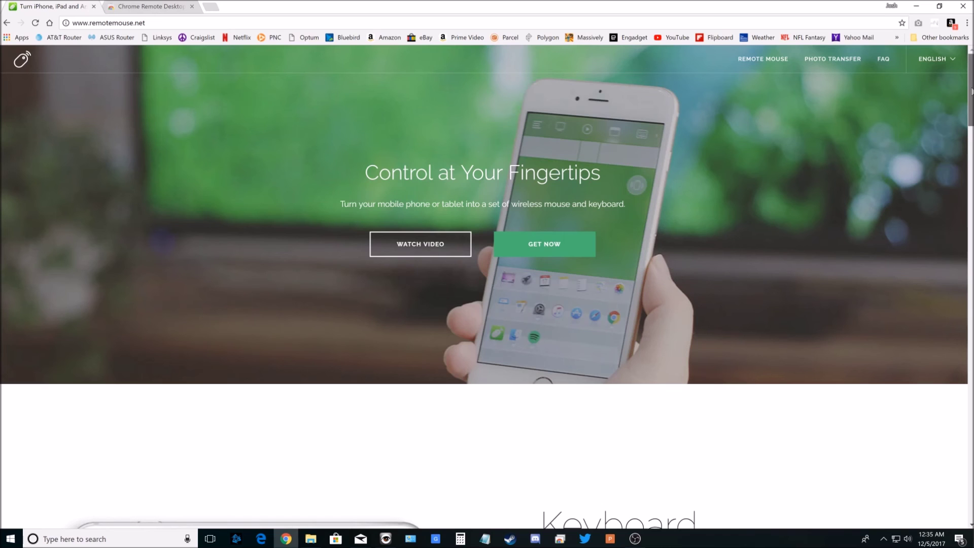
pyautogui.moveTo(971, 91); pyautogui.dragTo(965, 154)
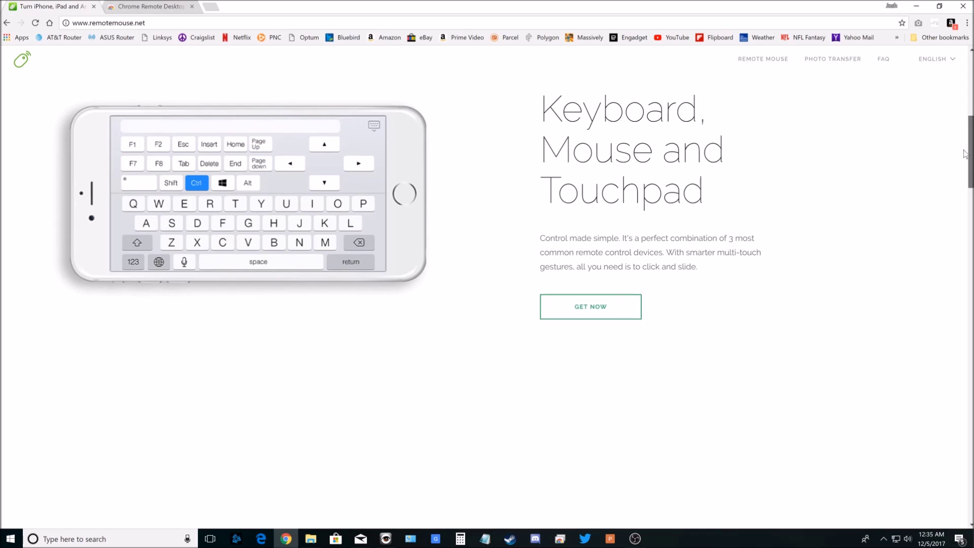
pyautogui.moveTo(964, 154); pyautogui.dragTo(968, 342)
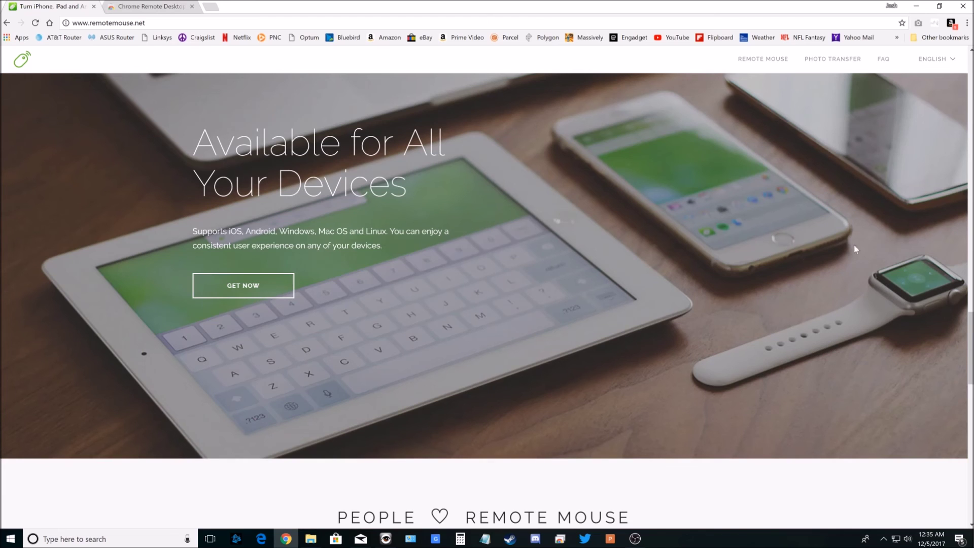
pyautogui.scroll(-10, 749, 282)
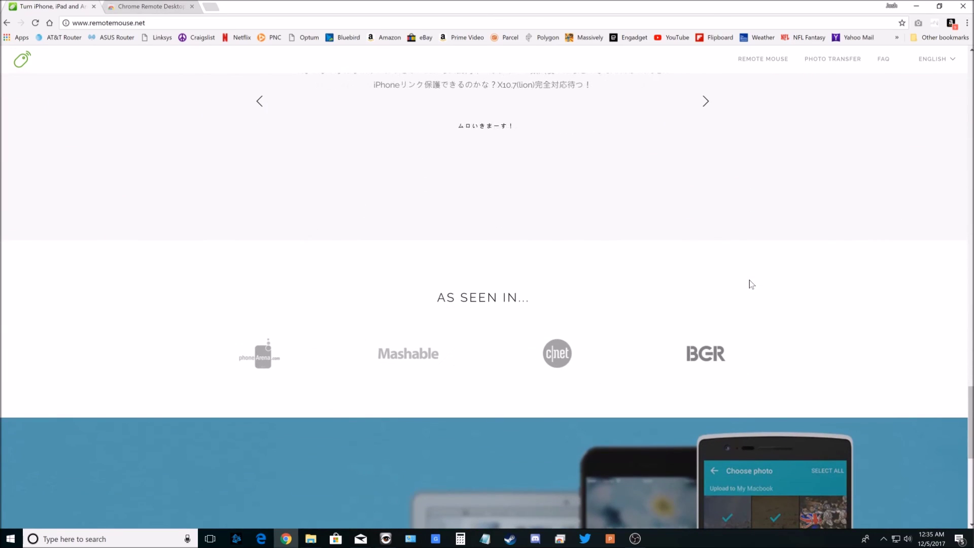
pyautogui.scroll(10, 752, 284)
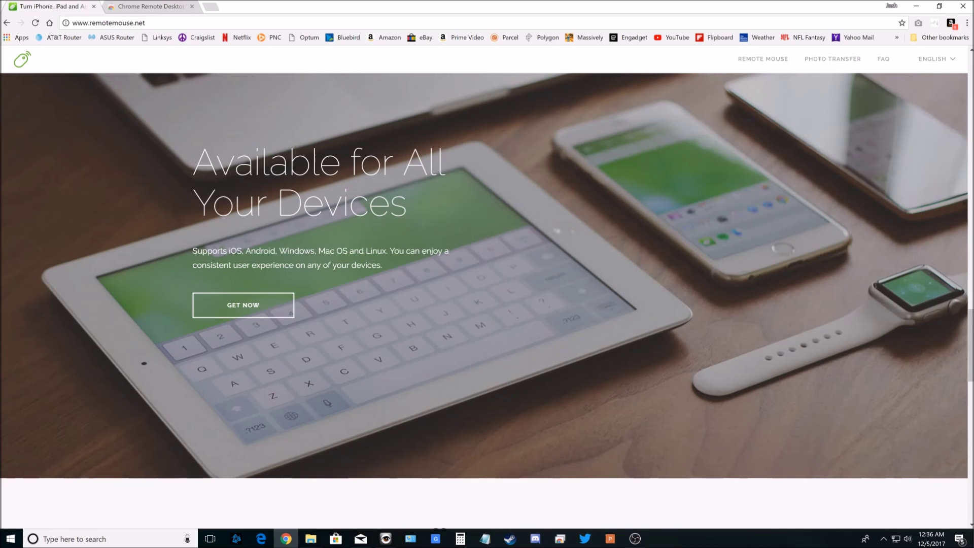
# - Switch to the Chrome Web Store tab showing the Chrome Remote Desktop listing
pyautogui.click(153, 12)
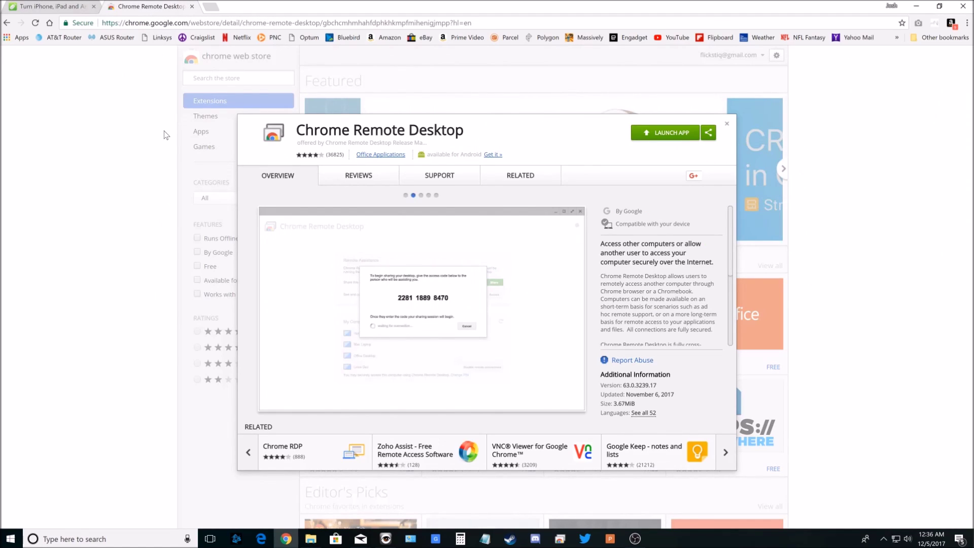